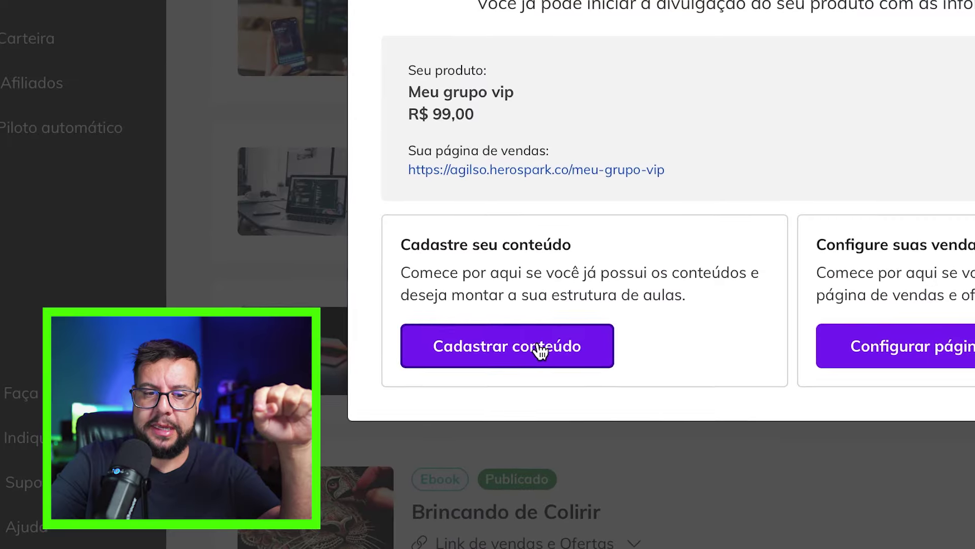
Step: Open the content editor of the "Meu grupo vip" product to register its content
click(538, 350)
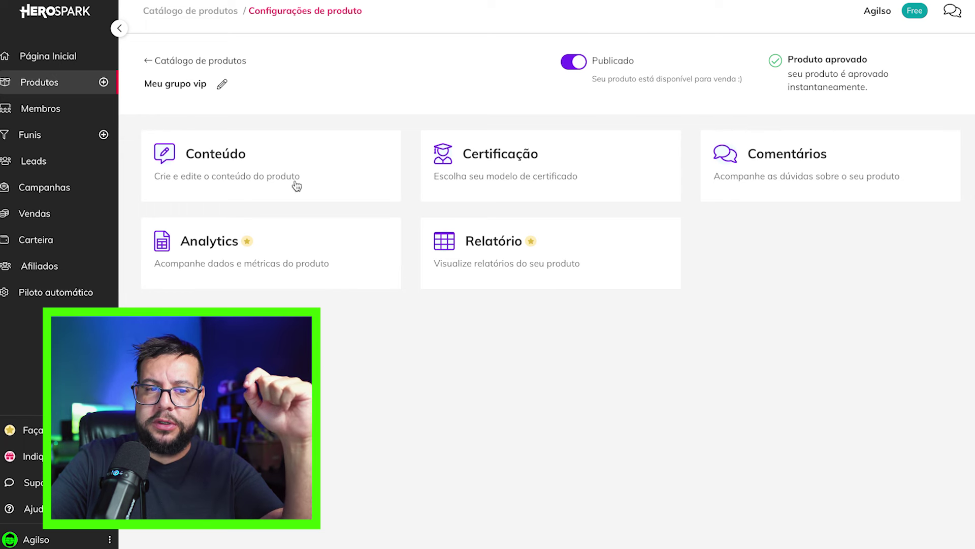
click(297, 186)
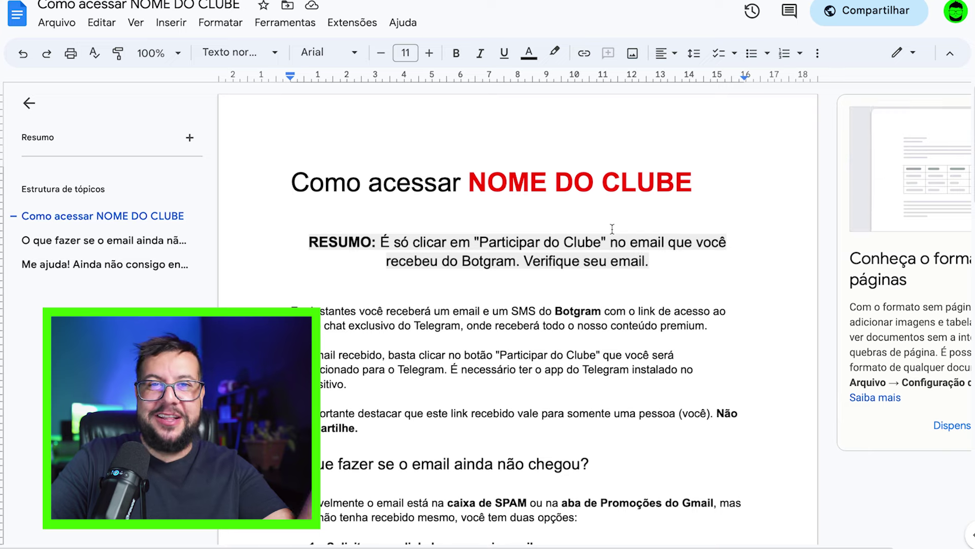
Step: Review the access instructions template in Google Docs, checking the club name, link and summary placeholders and the help sections
scroll(569, 232, down, 1)
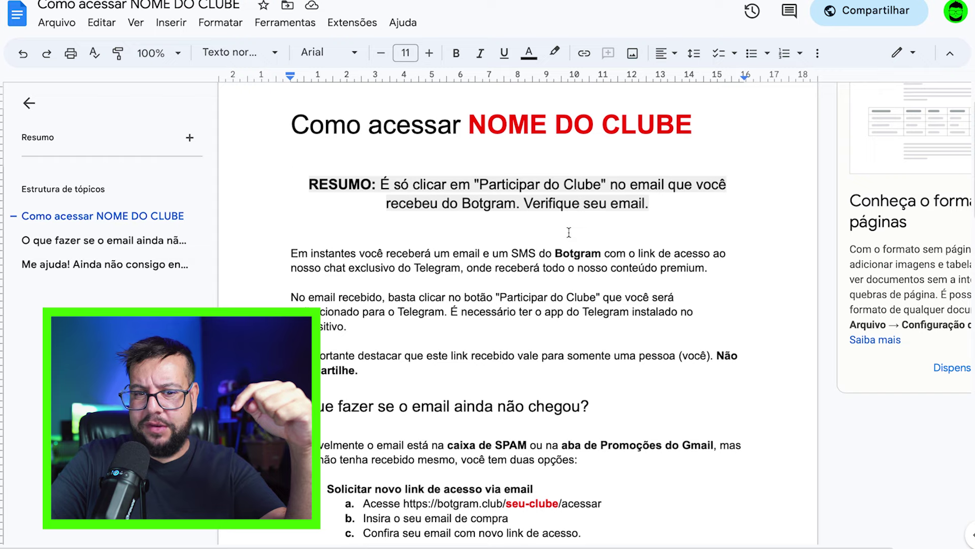
drag(468, 114, 631, 124)
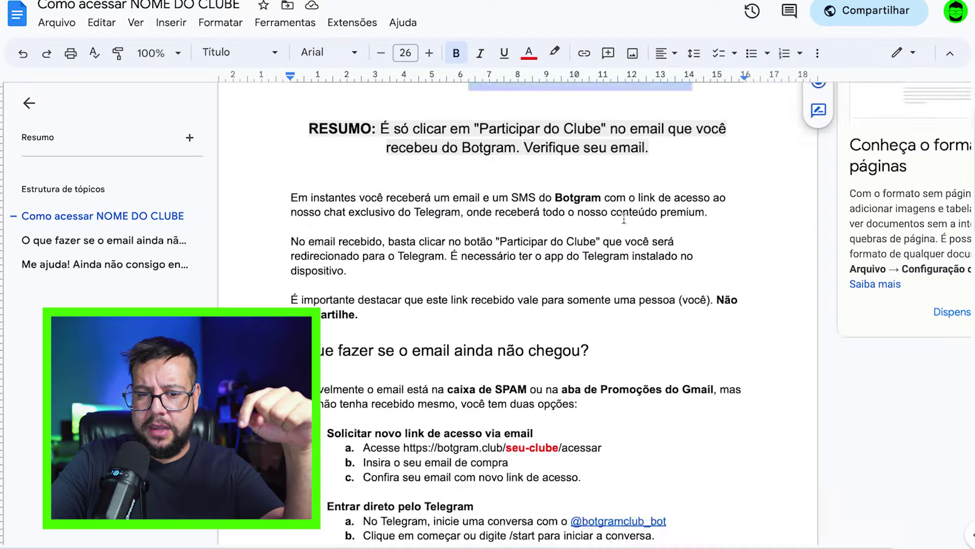
scroll(511, 168, up, 2)
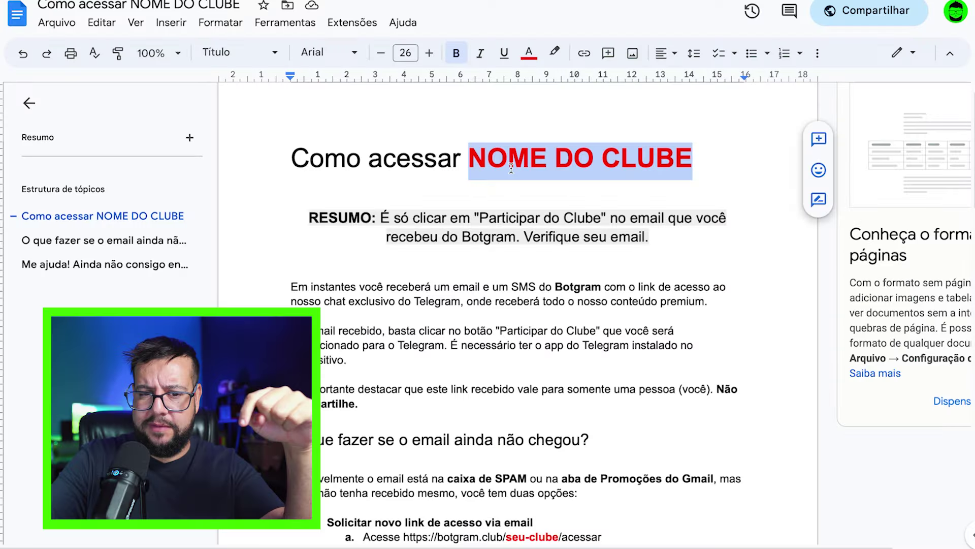
scroll(502, 494, down, 1)
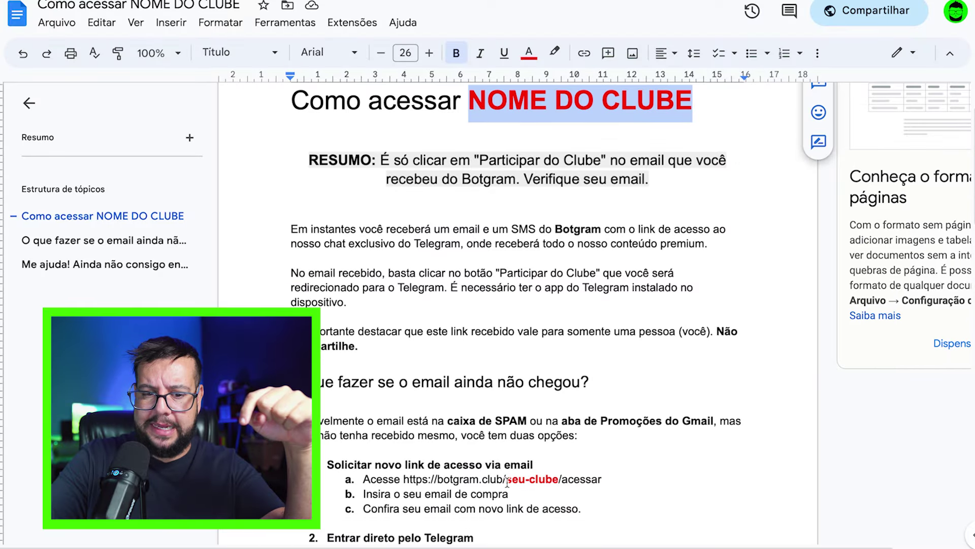
drag(507, 482, 548, 482)
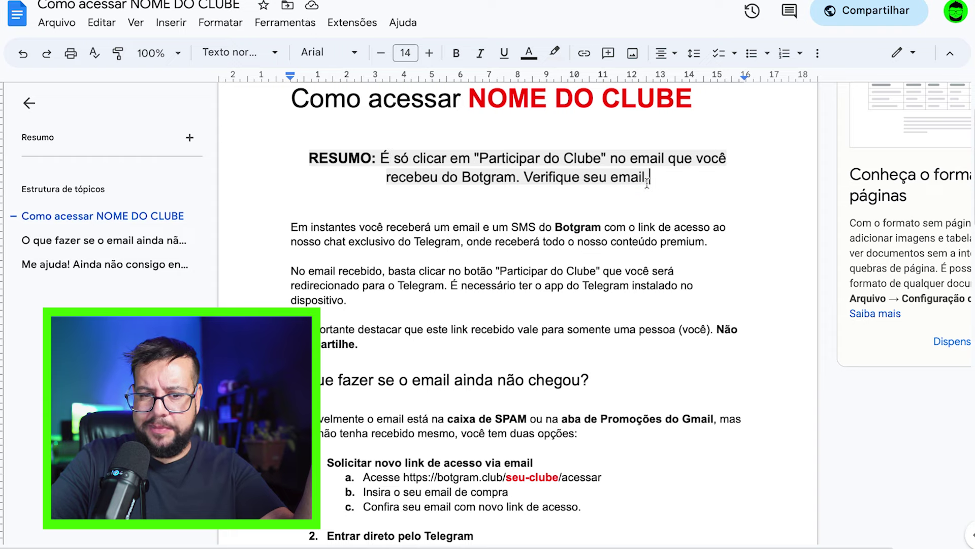
drag(647, 182, 308, 155)
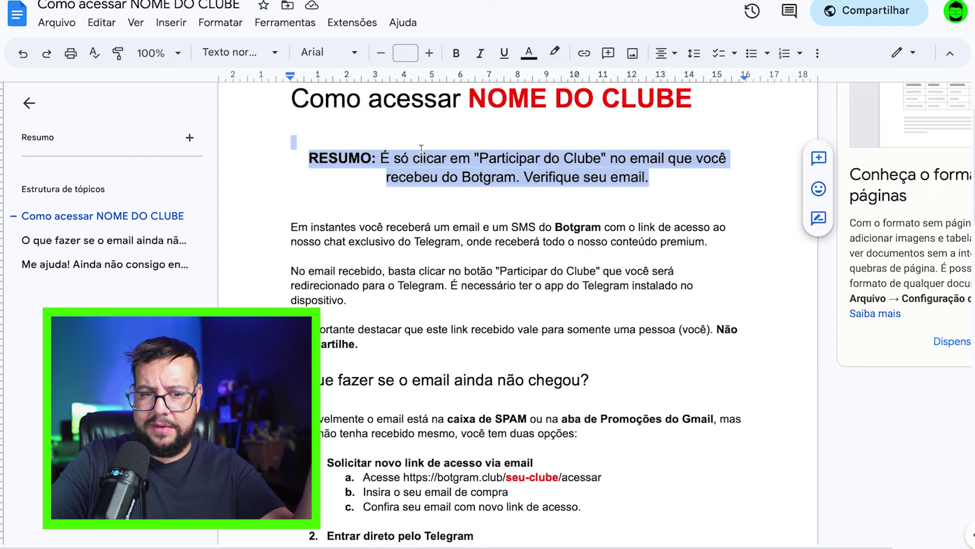
click(294, 144)
scroll(421, 150, down, 3)
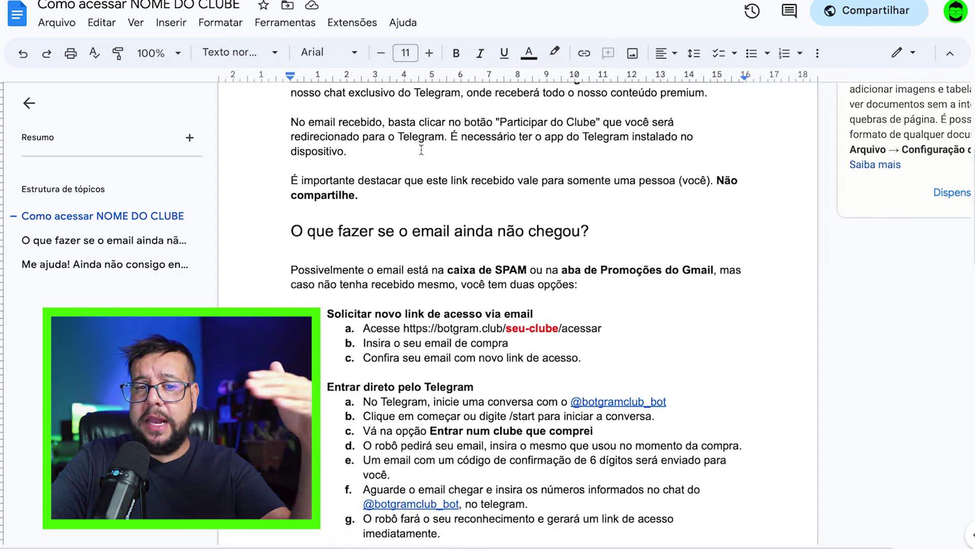
scroll(457, 177, down, 1)
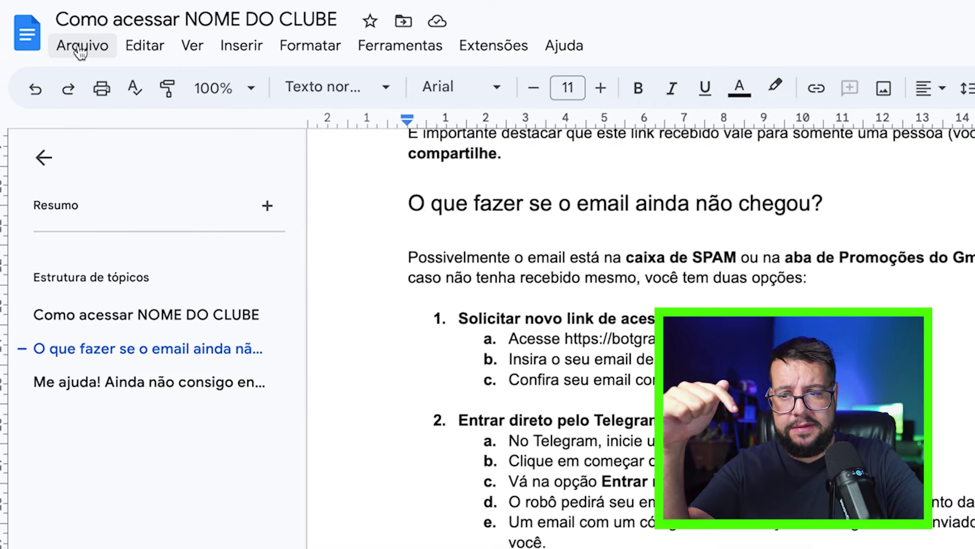
Step: Download the "Como acessar NOME DO CLUBE" document as a PDF
click(55, 24)
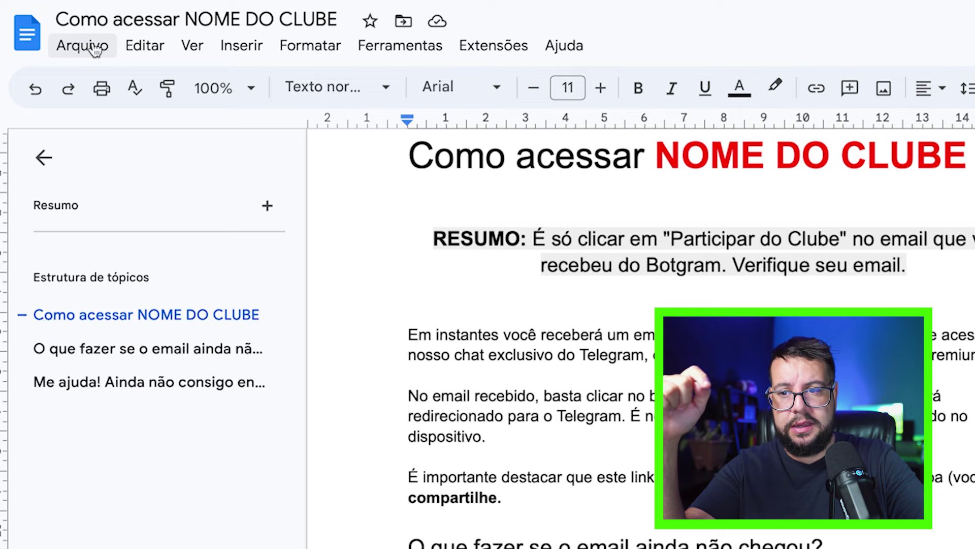
click(94, 50)
mouse_move(172, 269)
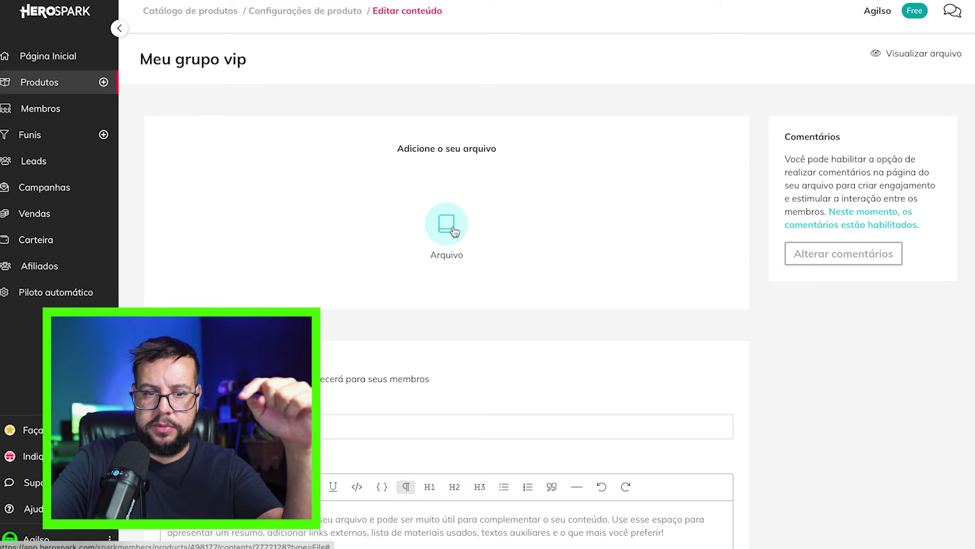
Step: Switch to HeroSpark and upload "Como acessar NOME DO CLUBE.pdf" from Downloads as the product's file
click(447, 225)
click(451, 274)
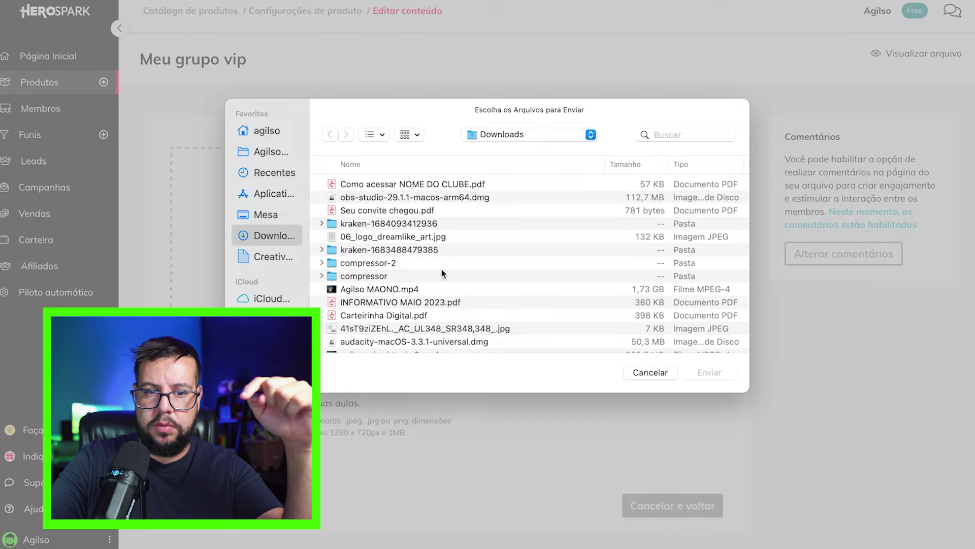
click(409, 185)
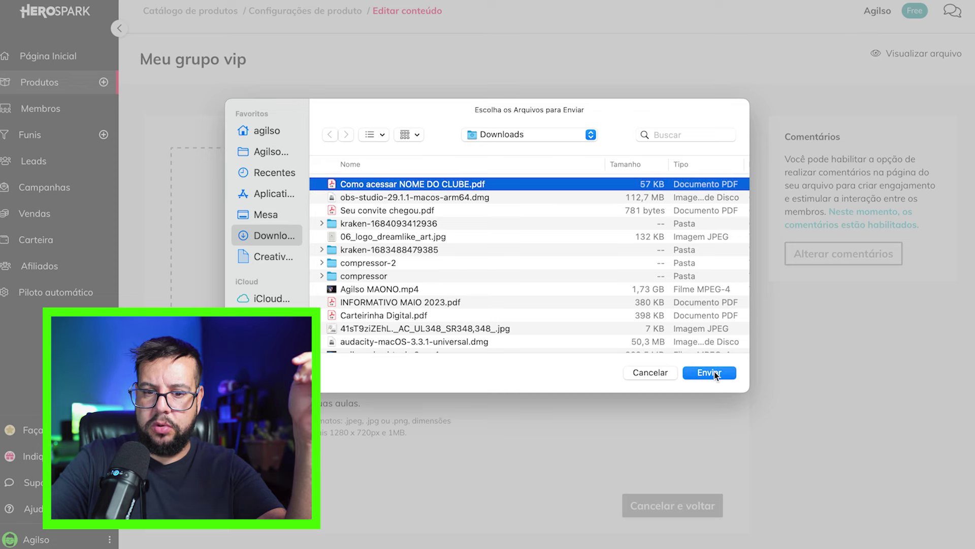
click(710, 372)
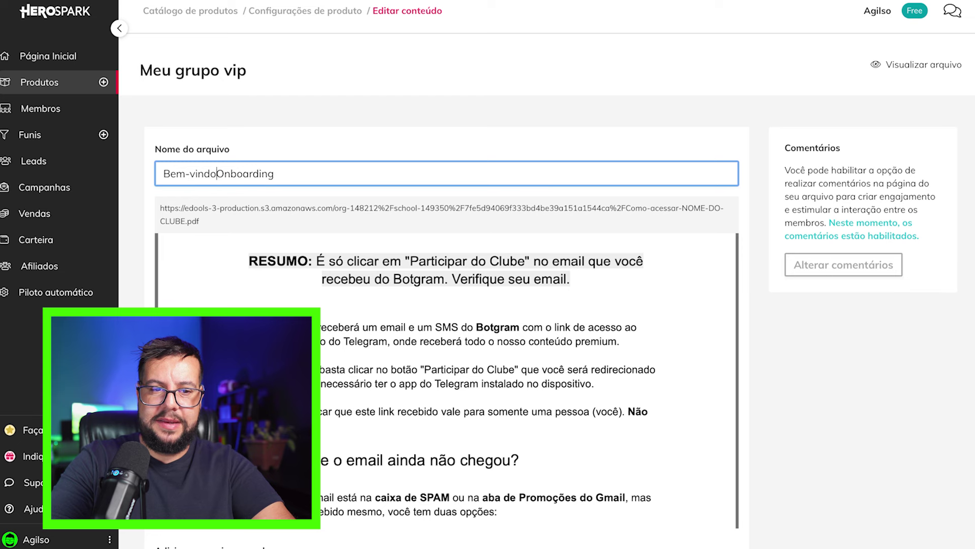
Step: Name the uploaded file "Bem-vindo!" and save the product content
scroll(741, 470, down, 1)
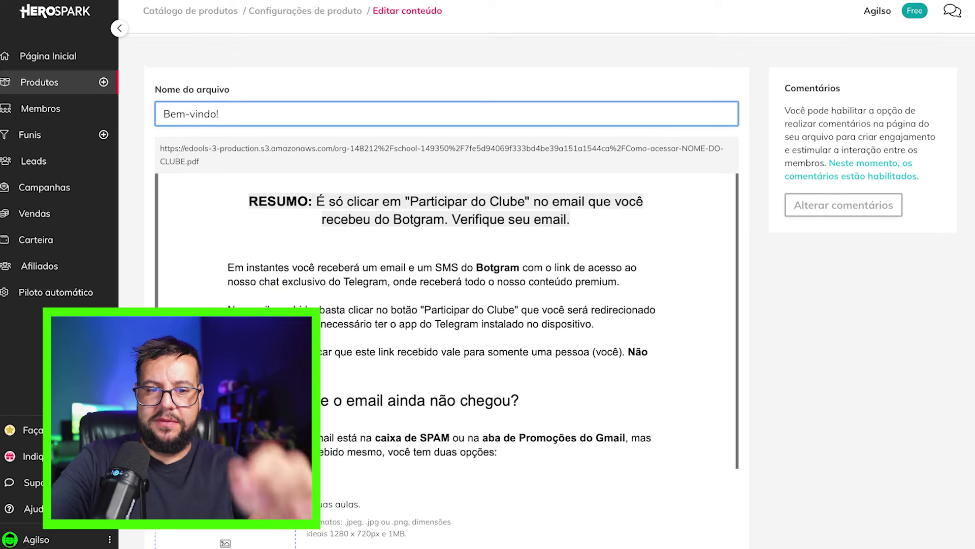
scroll(741, 470, down, 3)
click(715, 504)
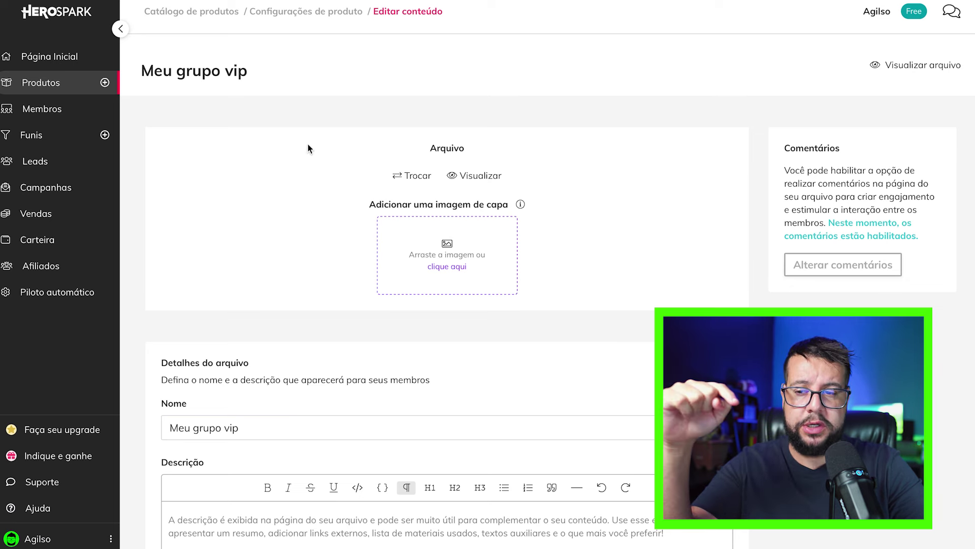
Step: Return to the product catalog, expand the sales links and offers of "Meu grupo vip" and view its checkout page
click(42, 90)
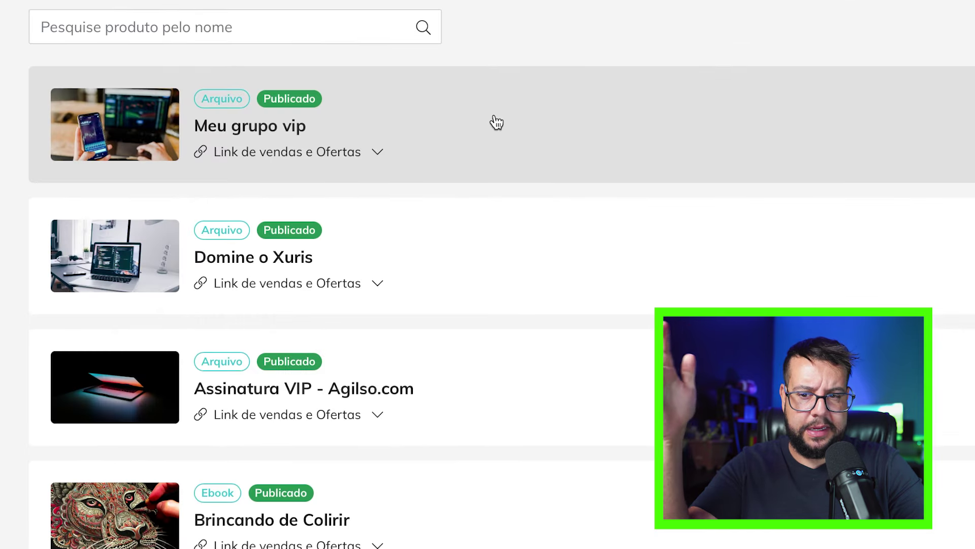
click(376, 159)
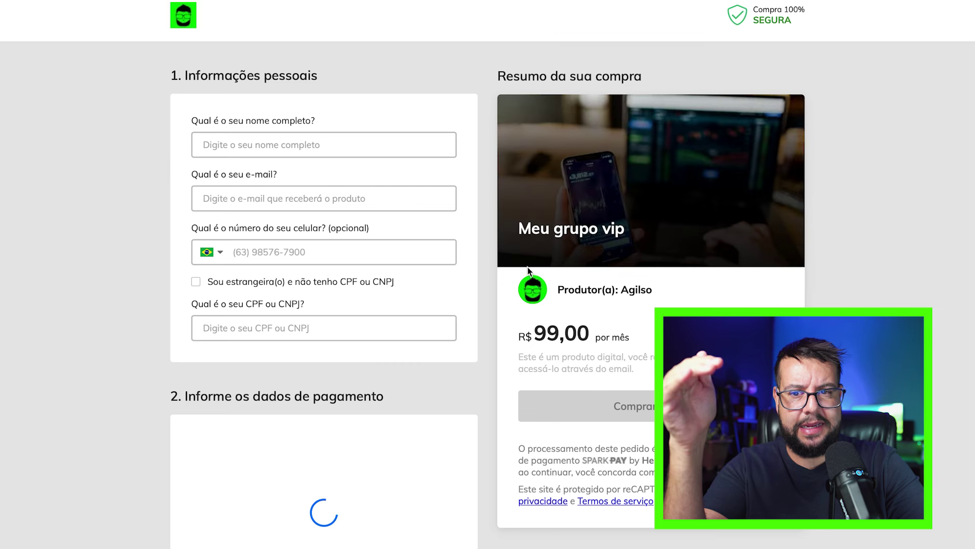
scroll(515, 304, down, 1)
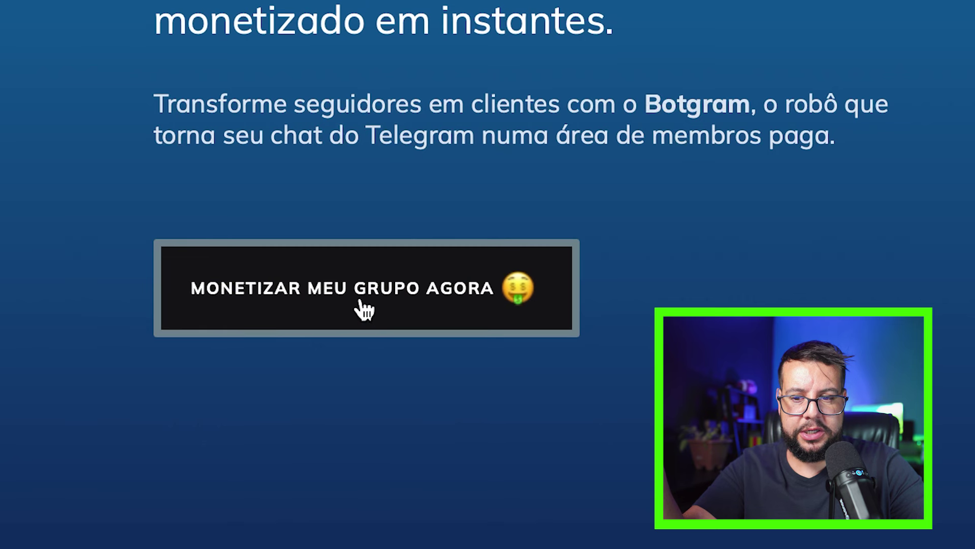
Step: Switch to the Botgram site, start monetizing the group and review the three steps for setting up a new club
click(365, 309)
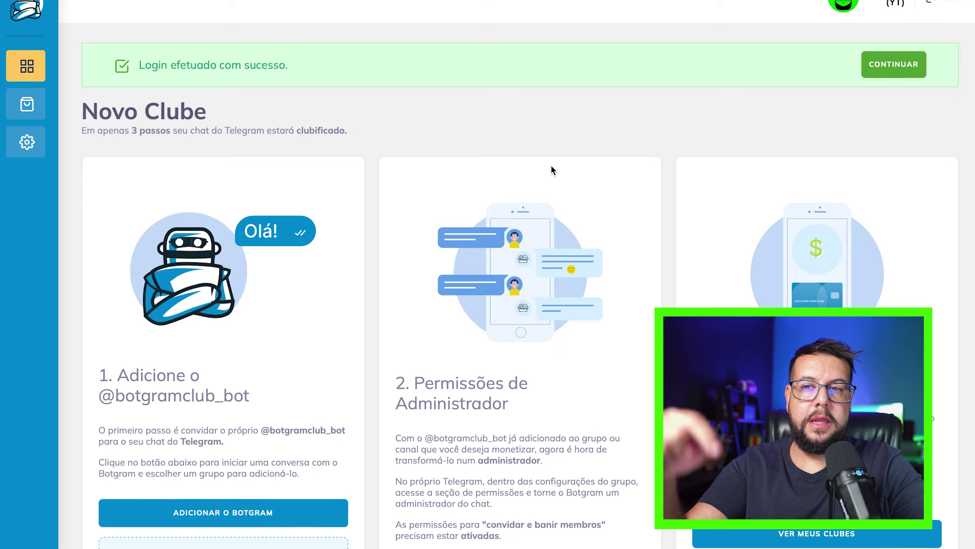
scroll(551, 166, down, 2)
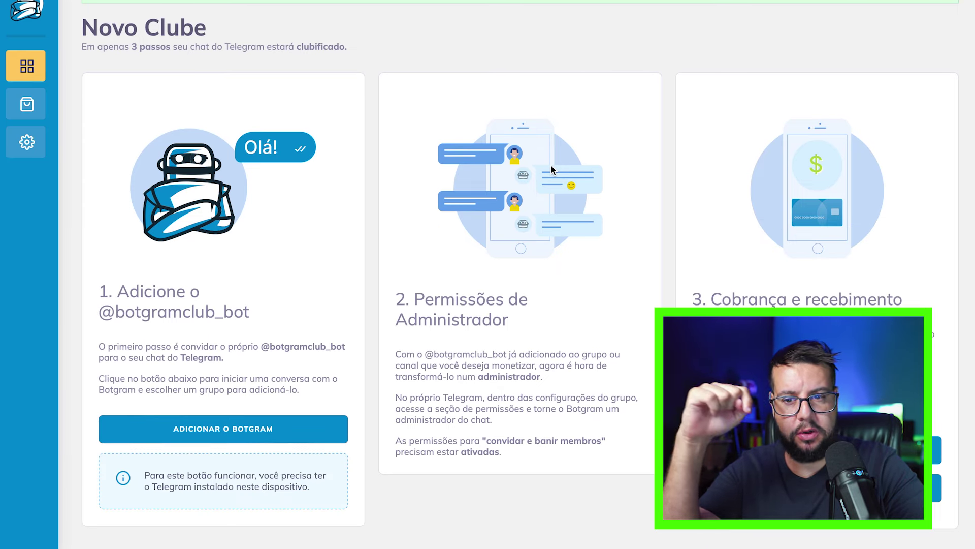
scroll(551, 166, down, 1)
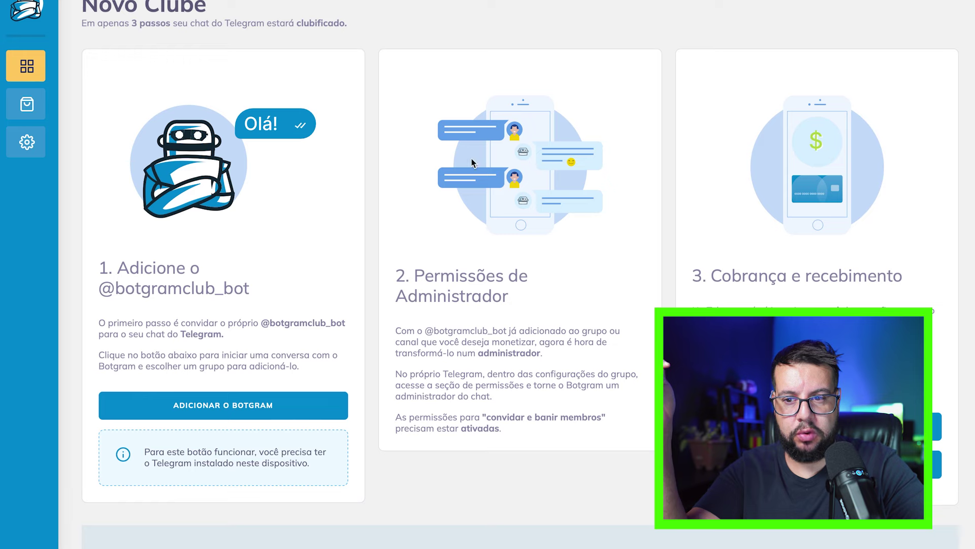
mouse_move(52, 84)
scroll(52, 87, up, 1)
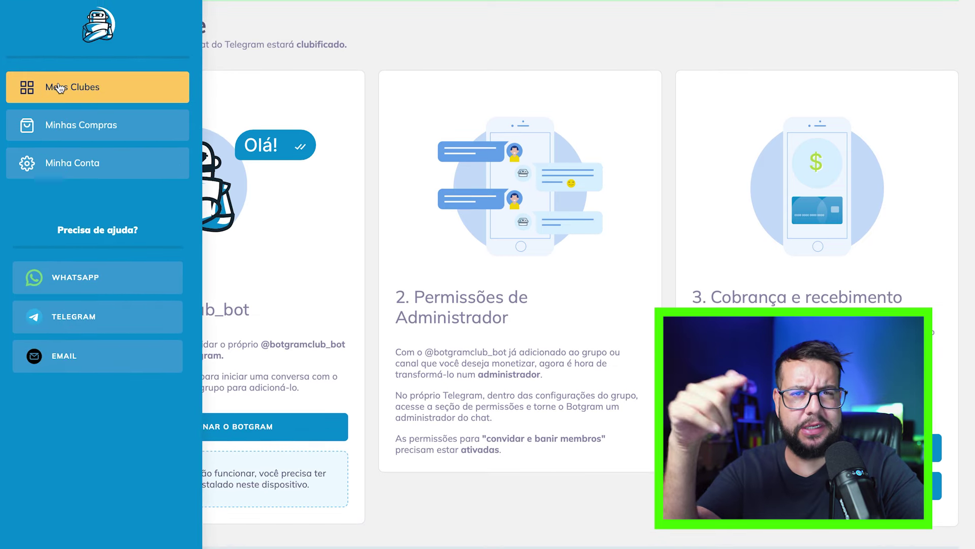
Step: Open the list of own clubs and start creating a new club/chat
click(59, 89)
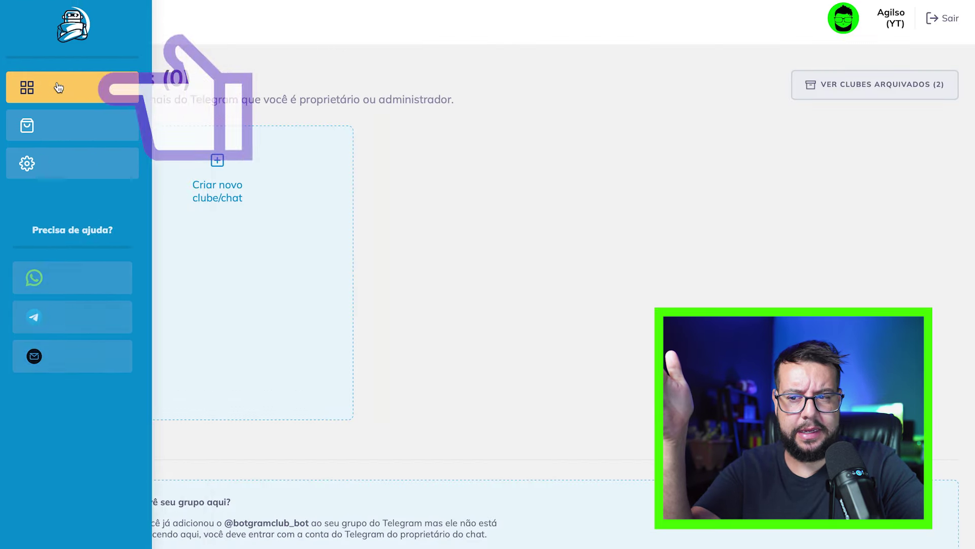
scroll(289, 214, down, 1)
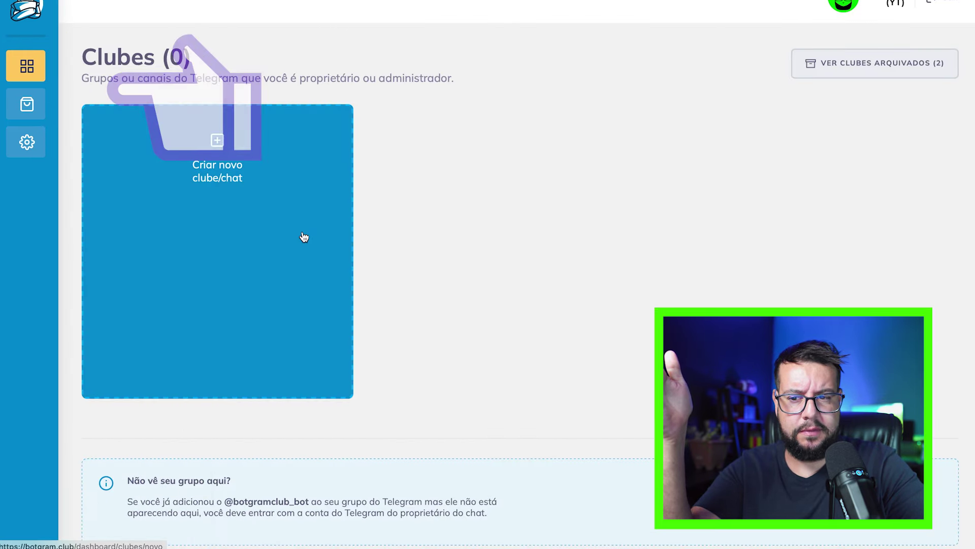
click(274, 218)
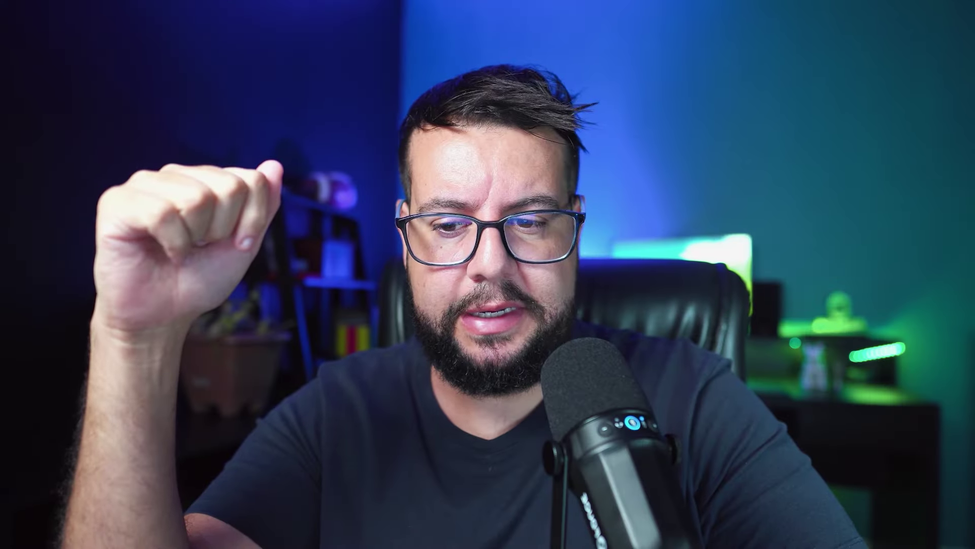
Step: Add the Botgram bot to the Telegram group "Meu grupo vip", allowing the page to open Telegram
scroll(257, 459, down, 1)
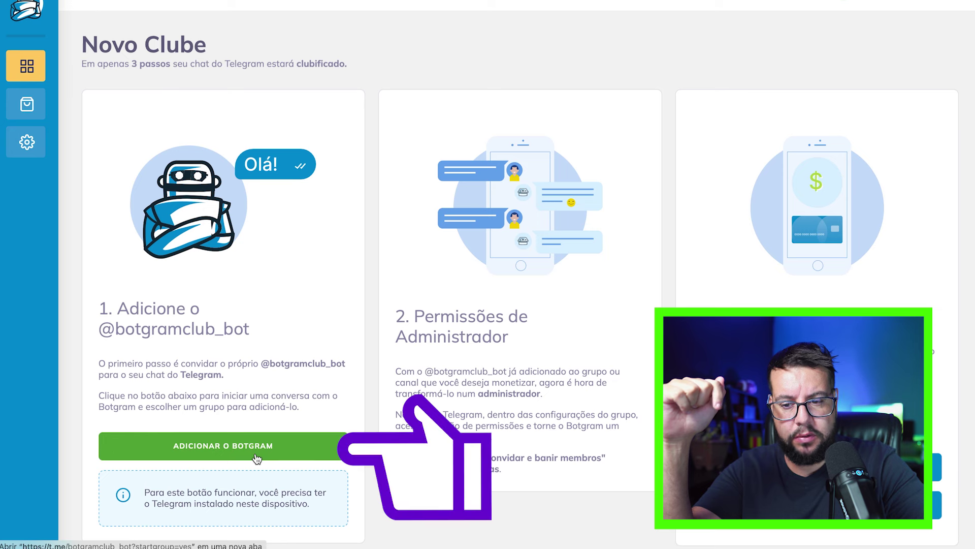
click(257, 457)
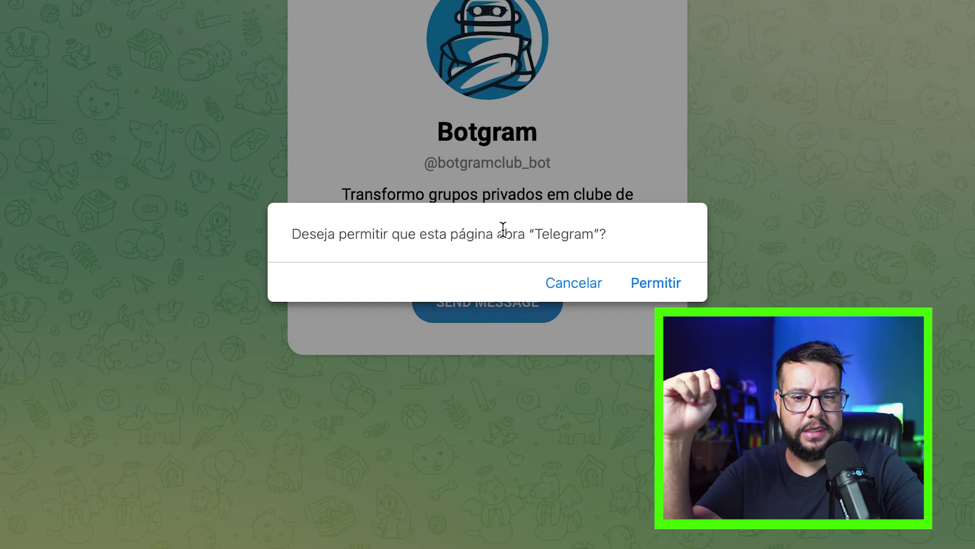
click(675, 269)
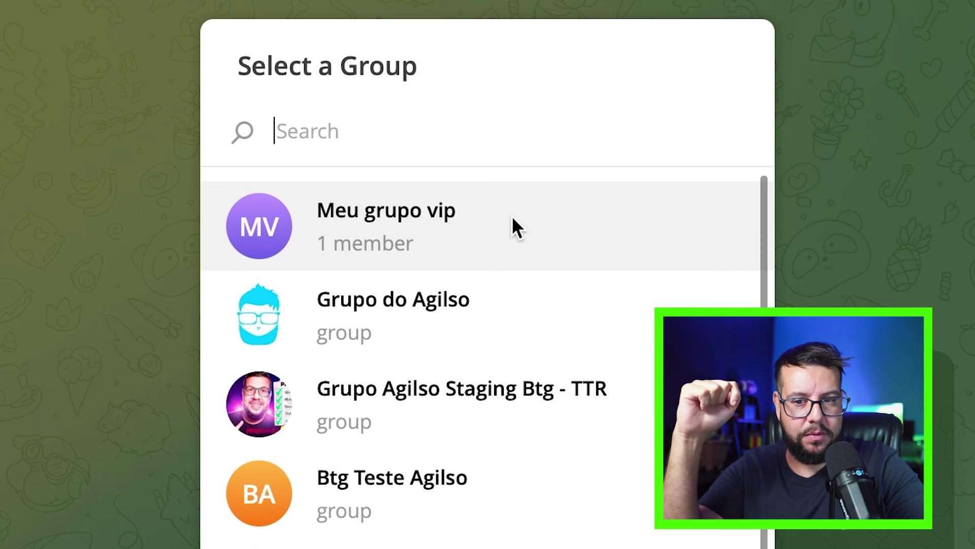
click(511, 215)
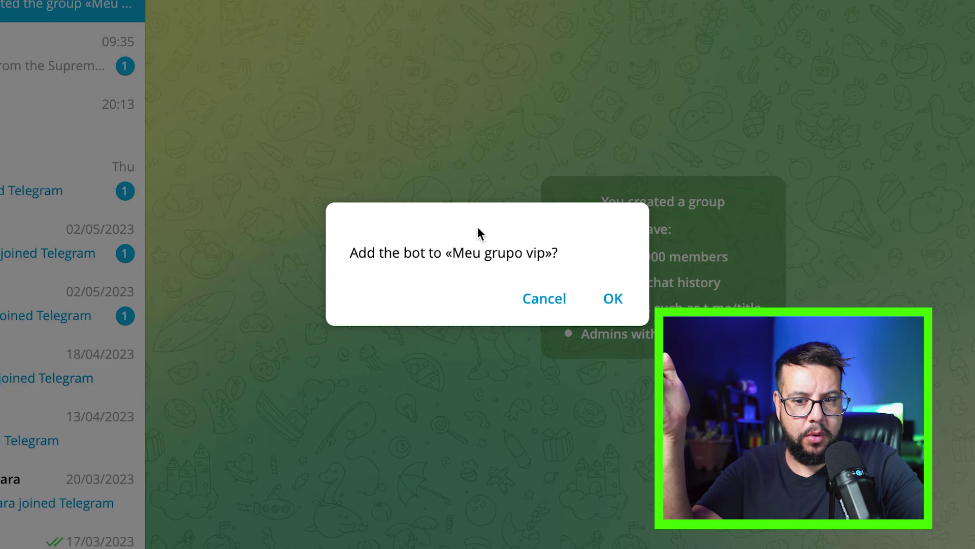
click(616, 299)
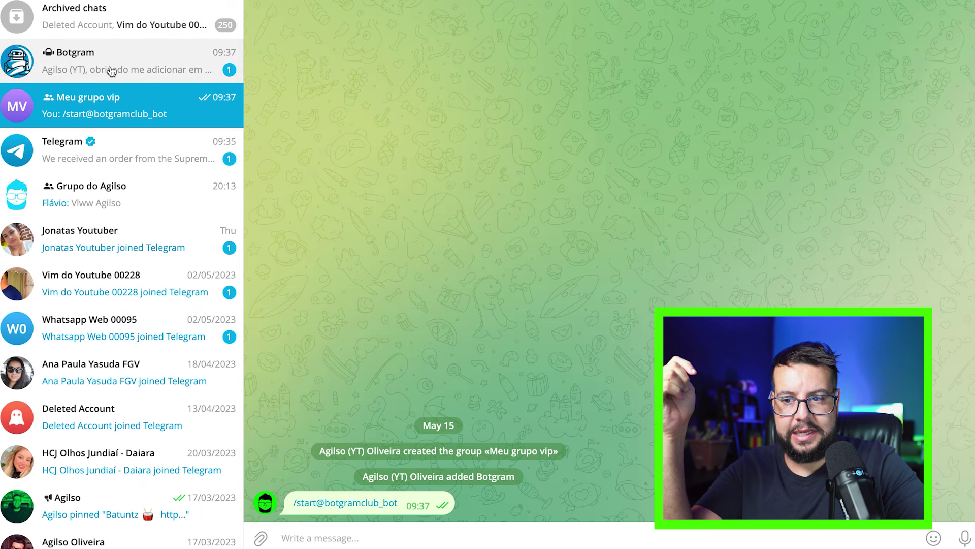
Step: View the Botgram bot's message, then start adding an administrator in the management settings of the group "Meu grupo vip"
click(111, 71)
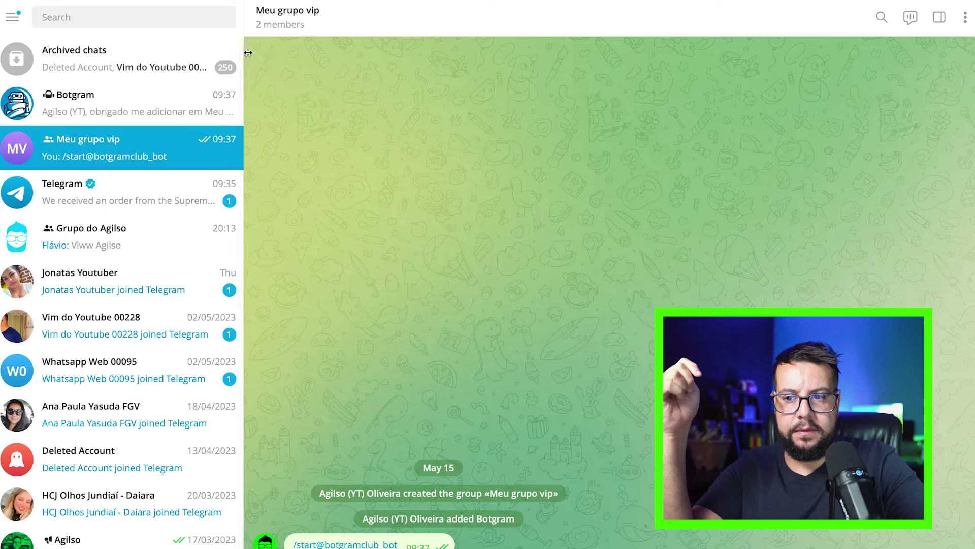
click(303, 18)
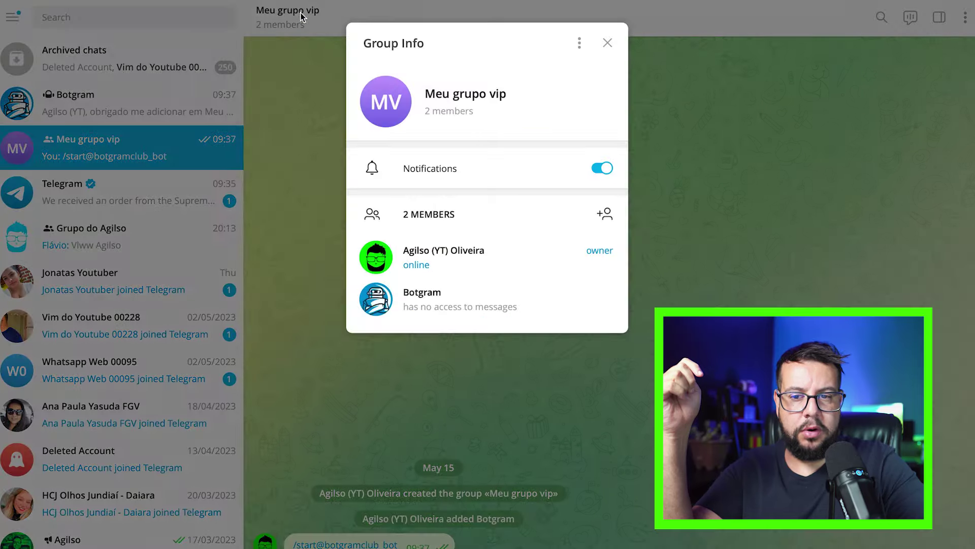
click(578, 40)
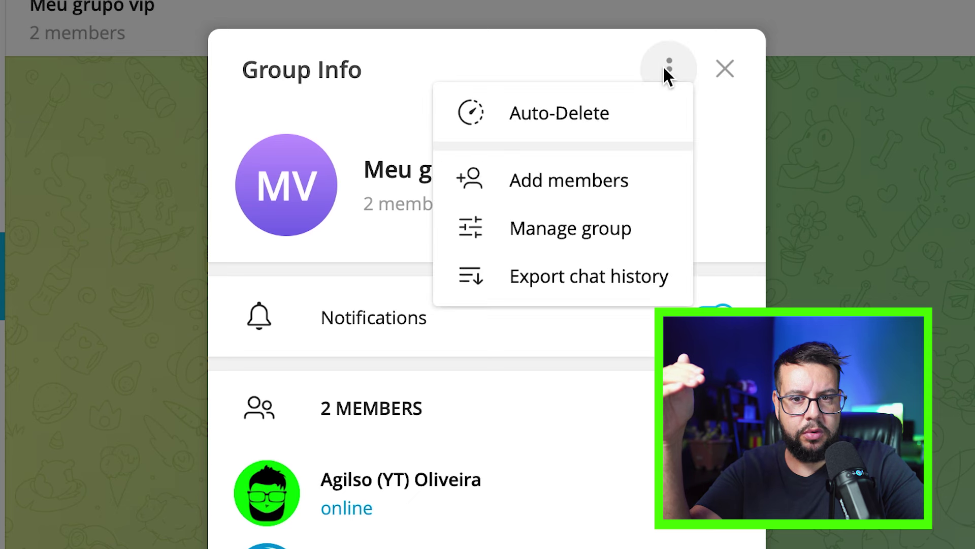
click(573, 240)
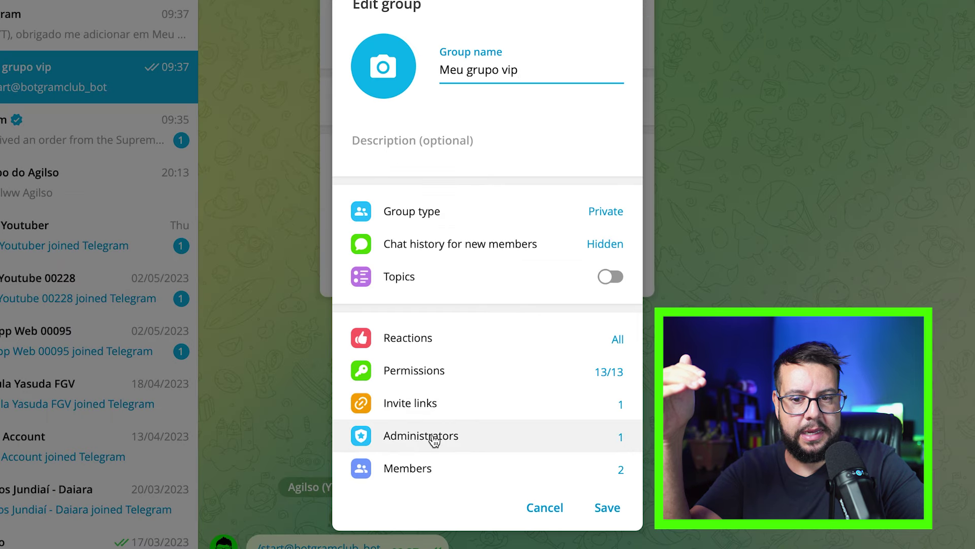
click(462, 438)
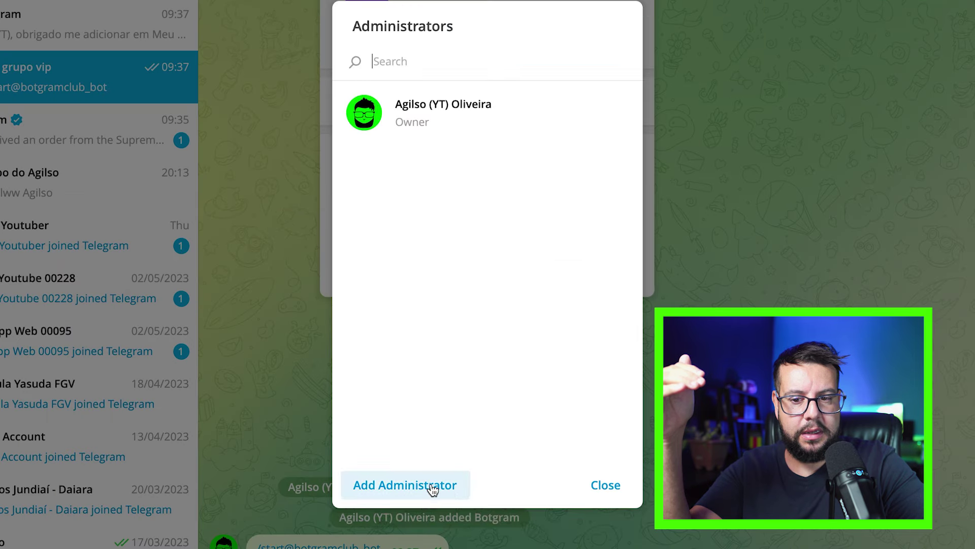
click(410, 493)
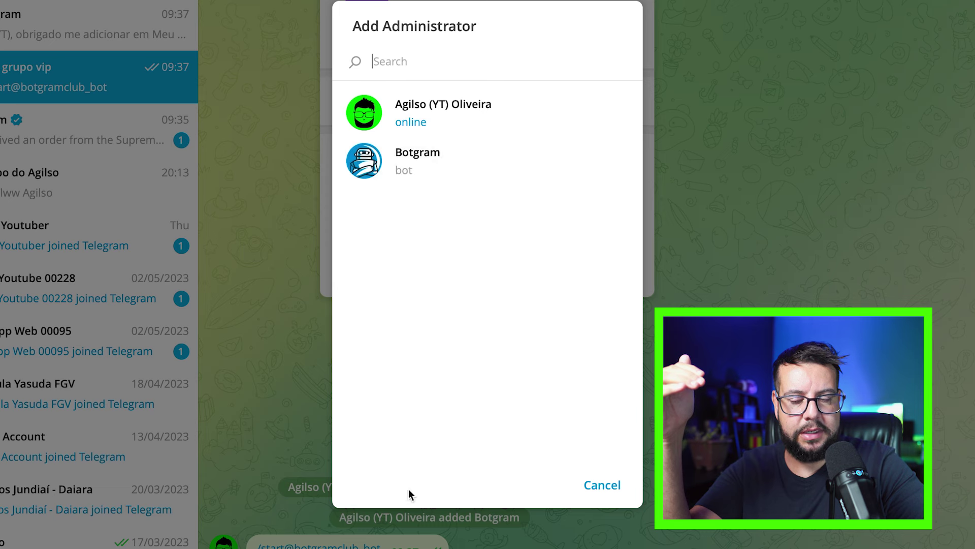
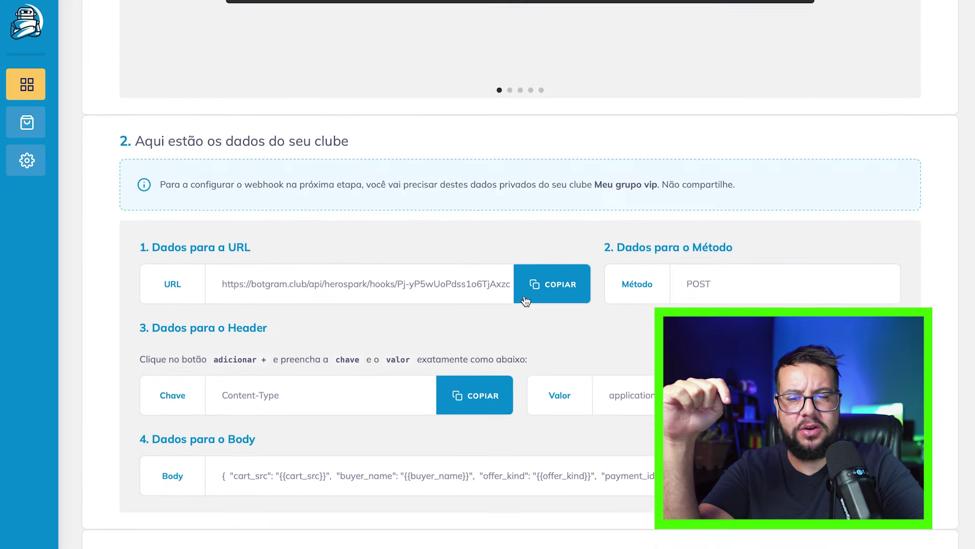
Step: Copy the club's webhook URL from Botgram, then switch to HeroSpark and open the automation models in "Piloto automático"
scroll(526, 301, down, 1)
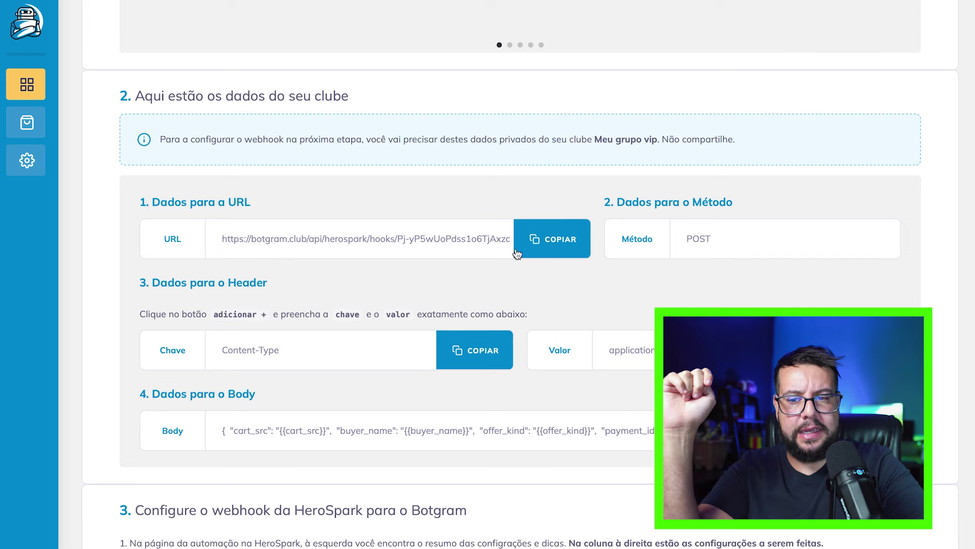
click(564, 248)
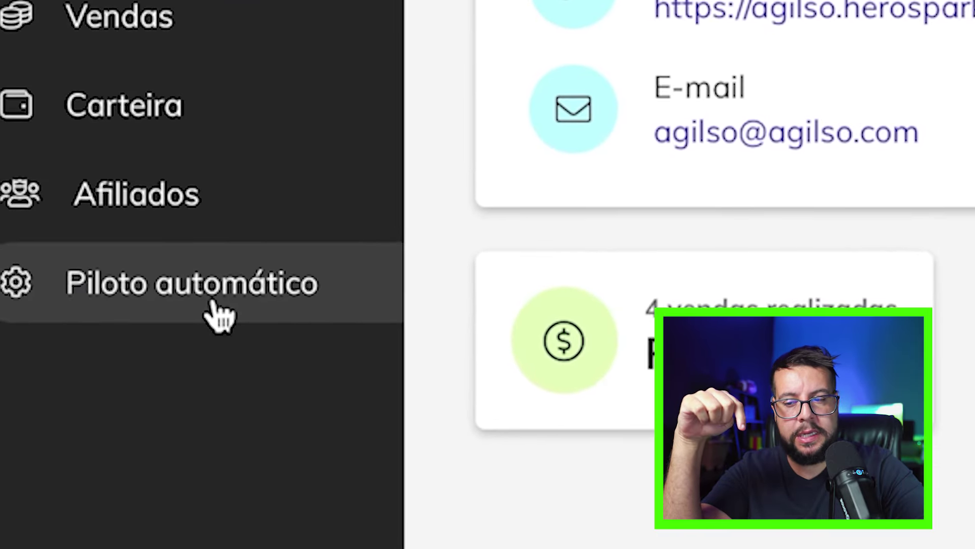
click(224, 319)
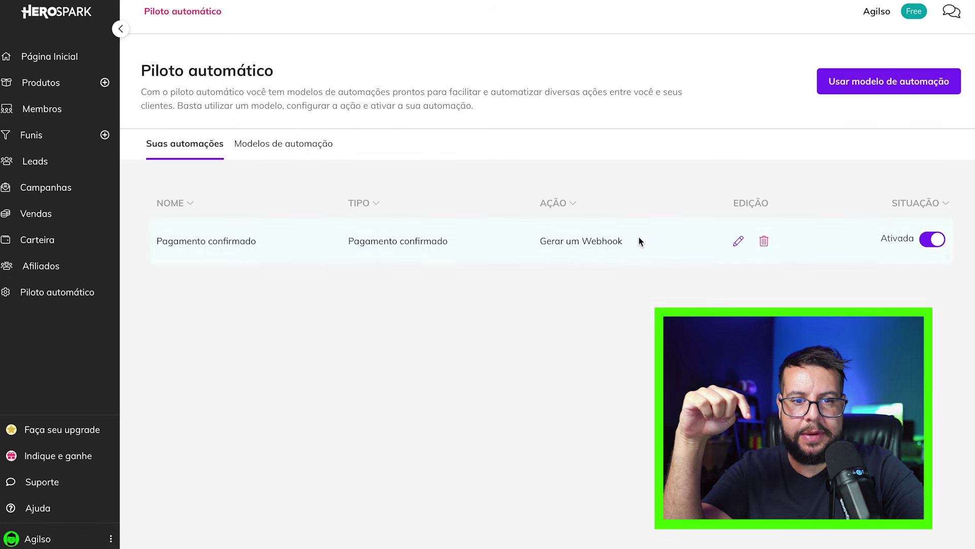
click(853, 82)
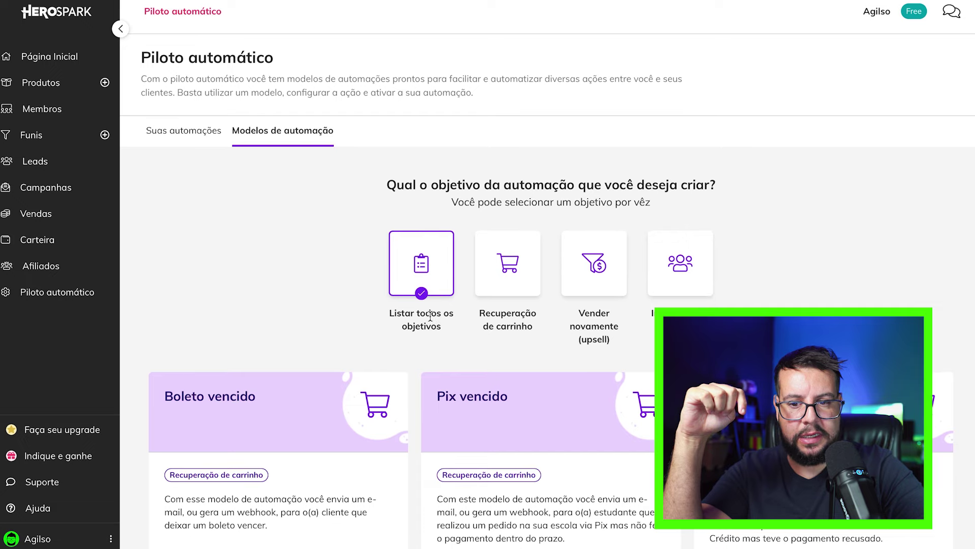
Step: Create an automation from the "Pagamento confirmado" model with "Gerar um Webhook" as its action
scroll(406, 274, down, 6)
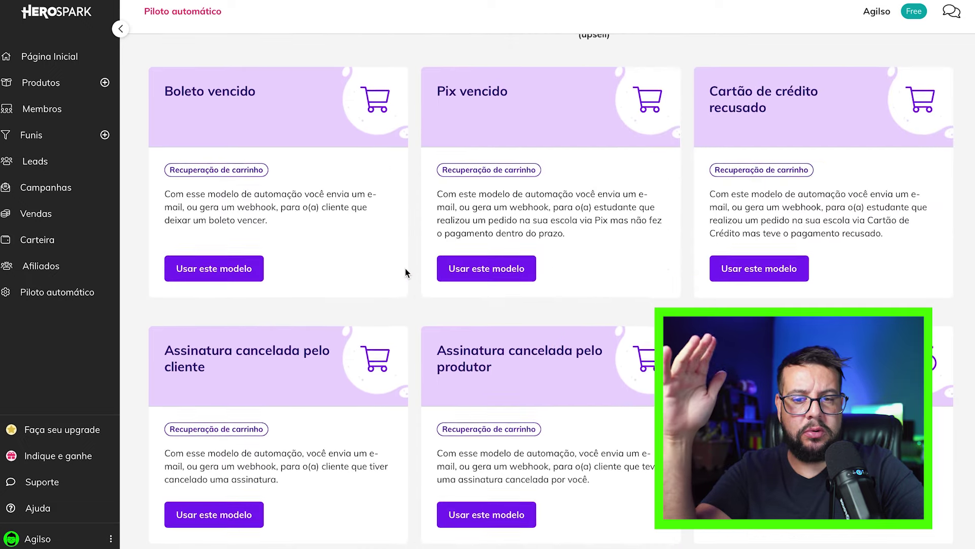
scroll(407, 273, down, 3)
scroll(406, 273, down, 3)
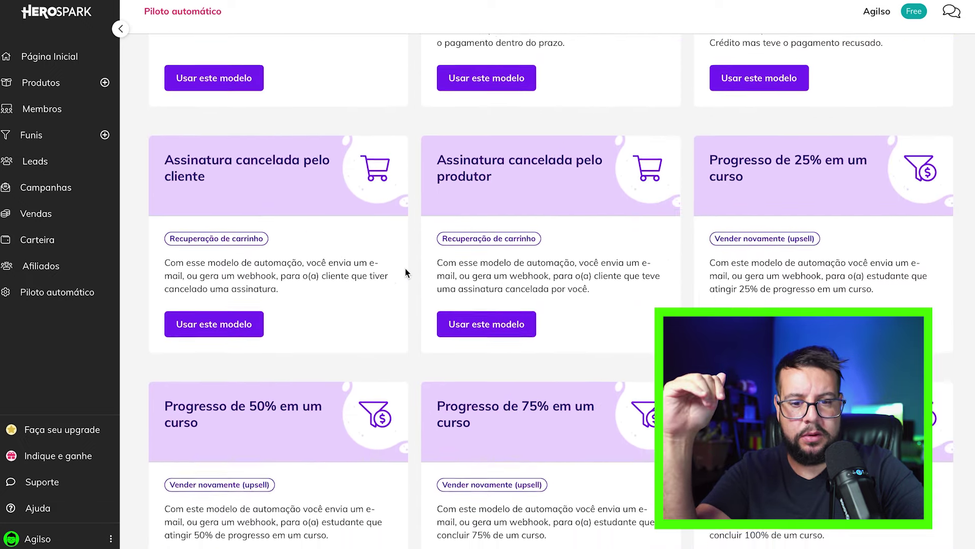
scroll(406, 273, down, 6)
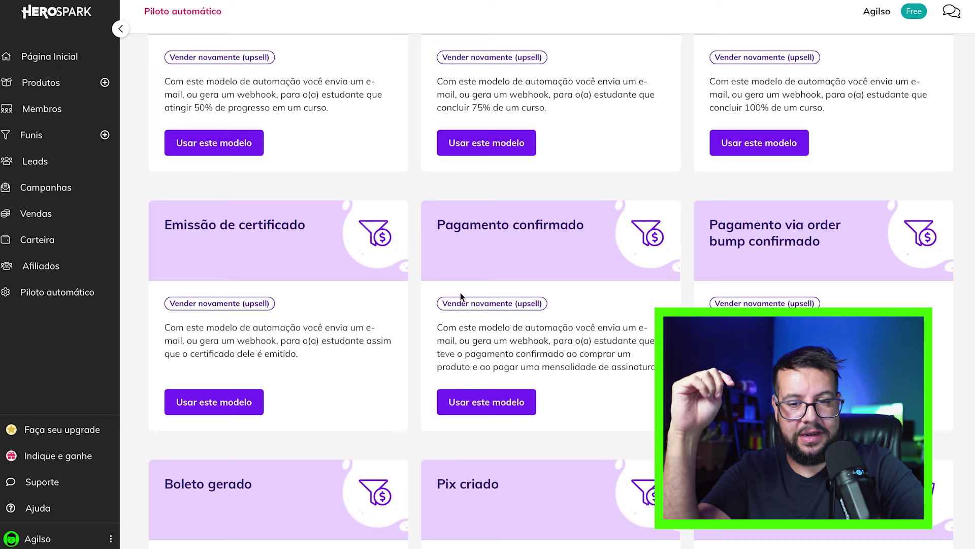
click(496, 405)
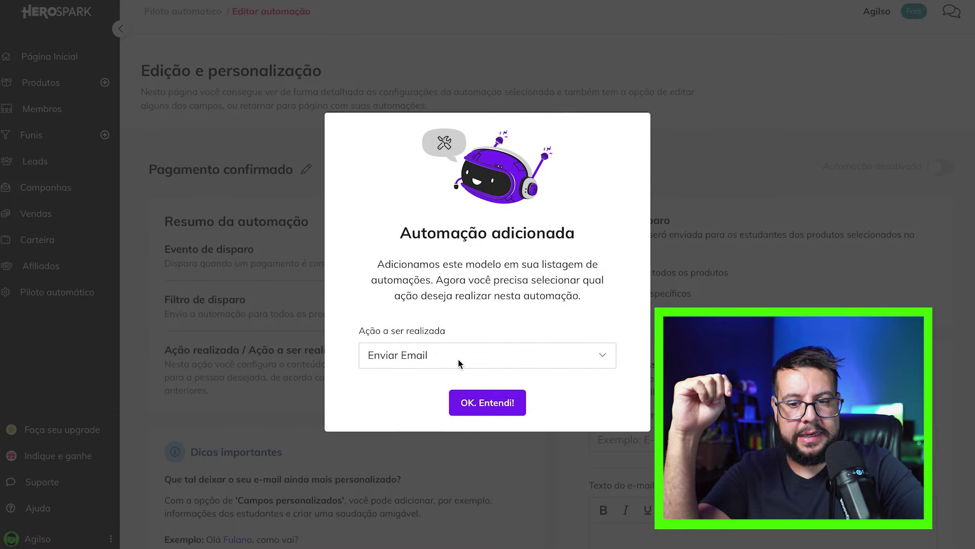
click(459, 358)
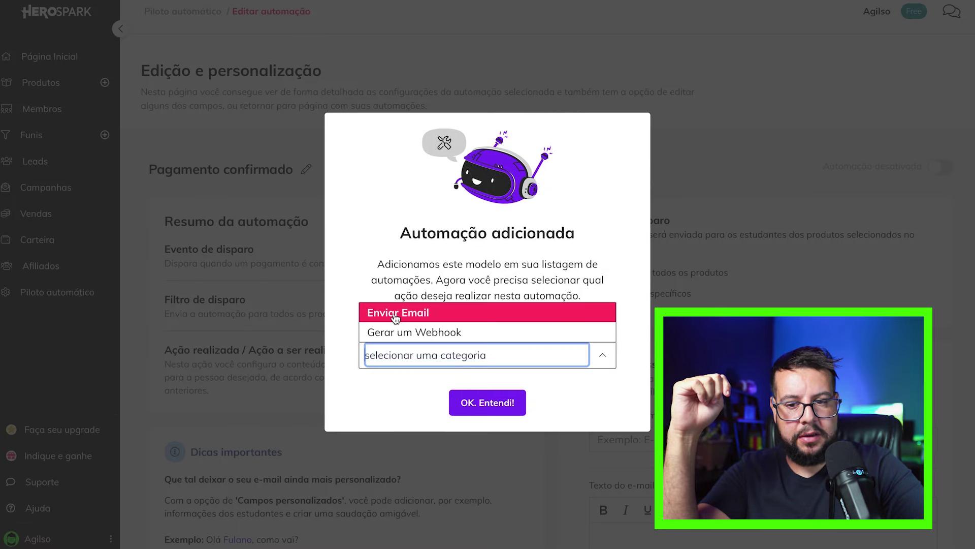
click(458, 333)
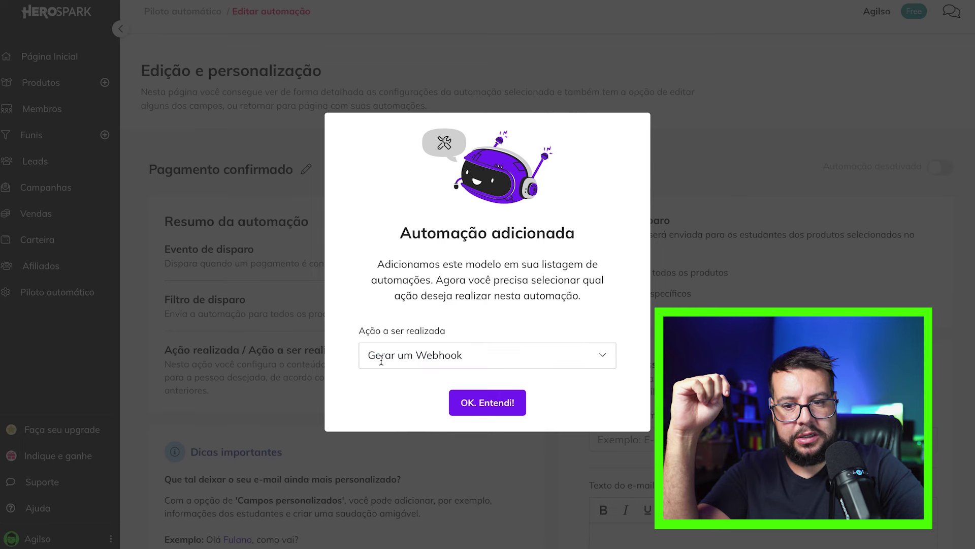
click(501, 401)
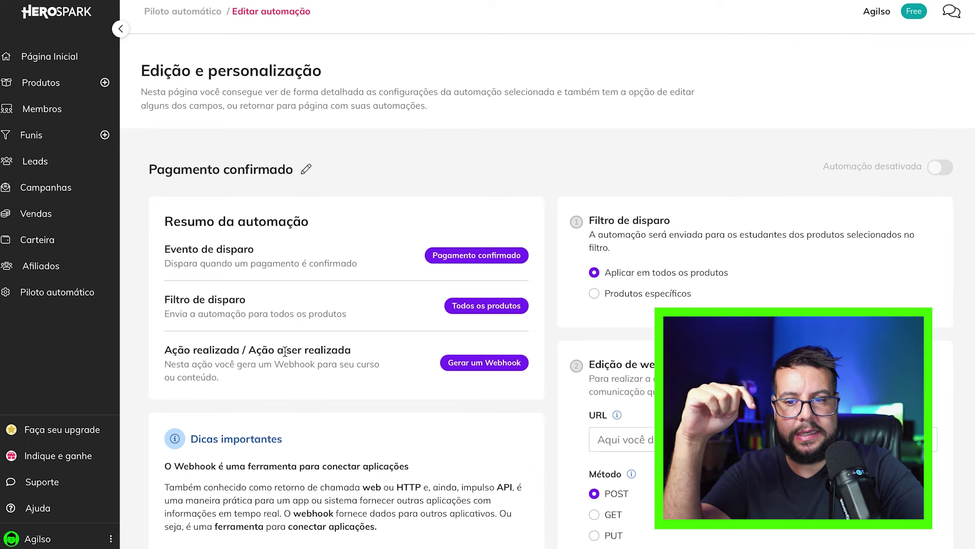
Step: Restrict the automation's trigger filter to specific products and select "Meu grupo vip"
scroll(345, 354, down, 1)
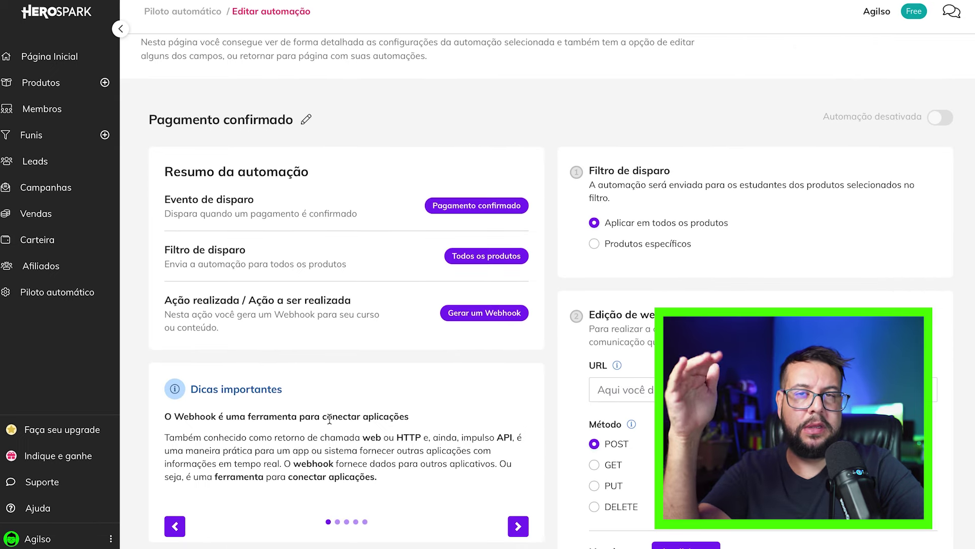
scroll(562, 216, down, 1)
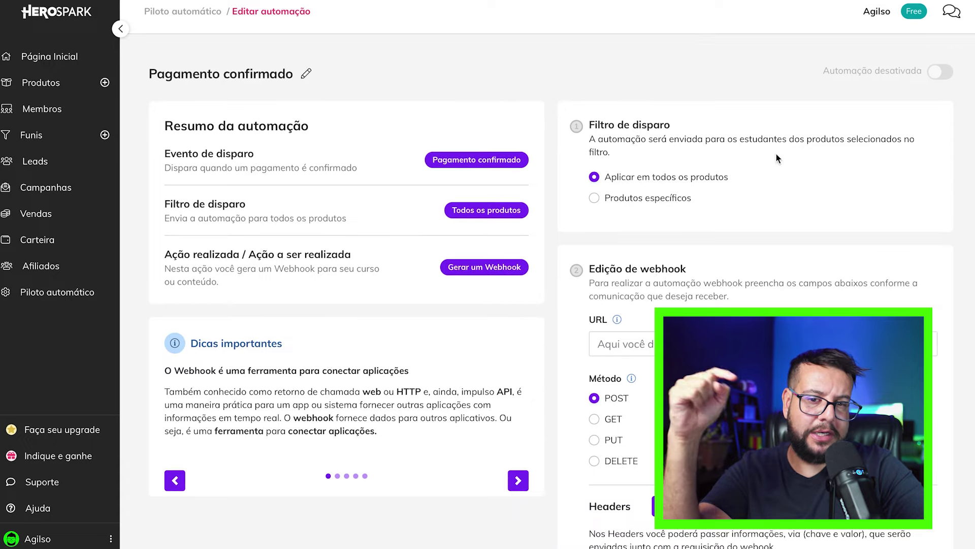
scroll(731, 130, down, 1)
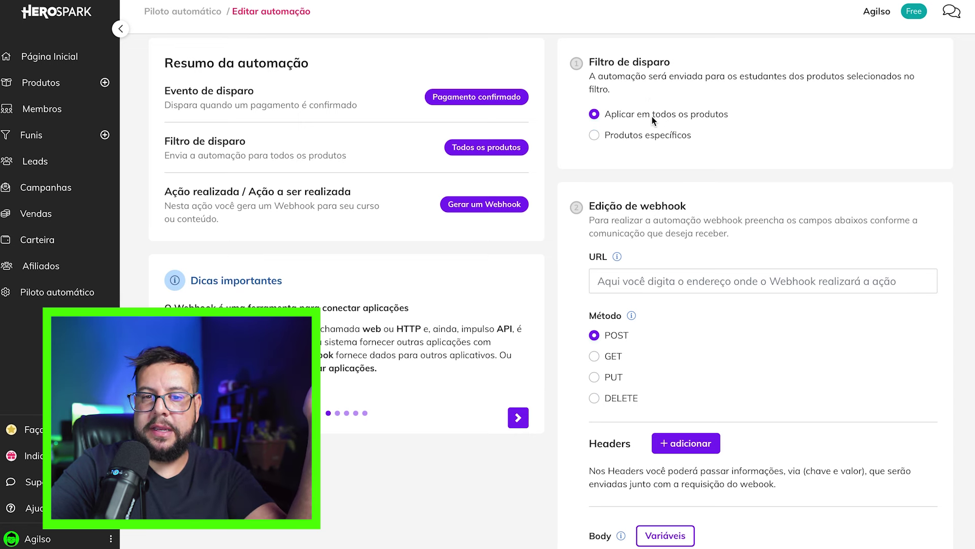
click(595, 135)
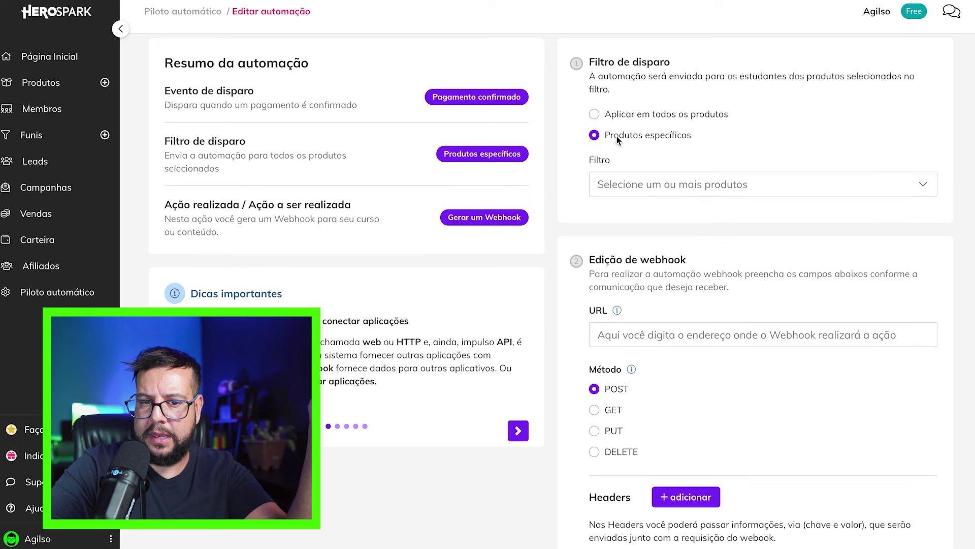
click(678, 186)
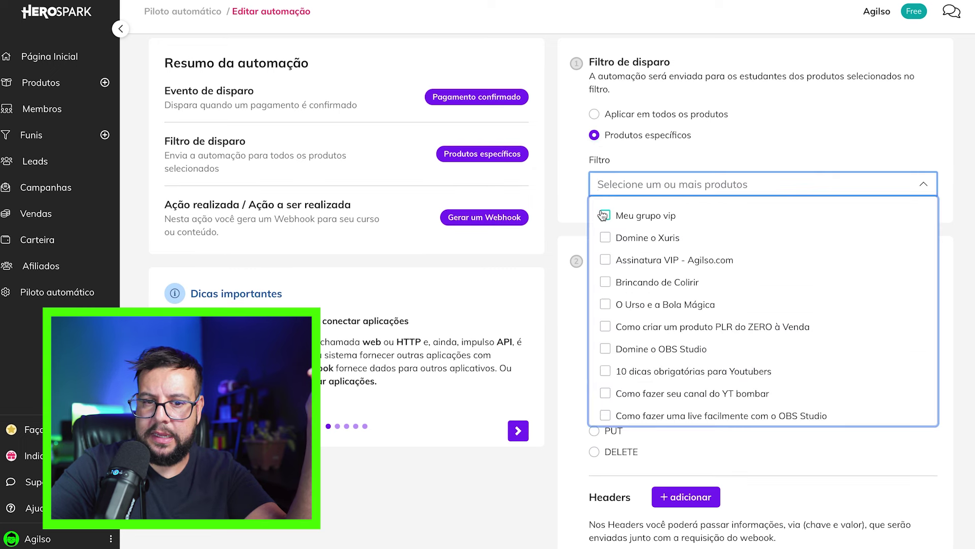
click(605, 216)
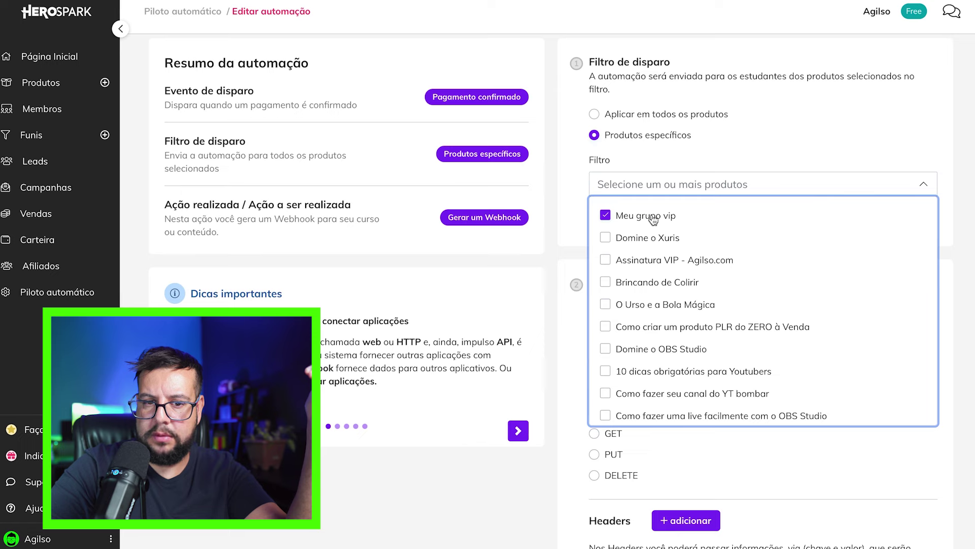
click(738, 140)
Step: Check the club data in Botgram and paste the private webhook URL into the automation's URL field in HeroSpark
scroll(704, 273, down, 3)
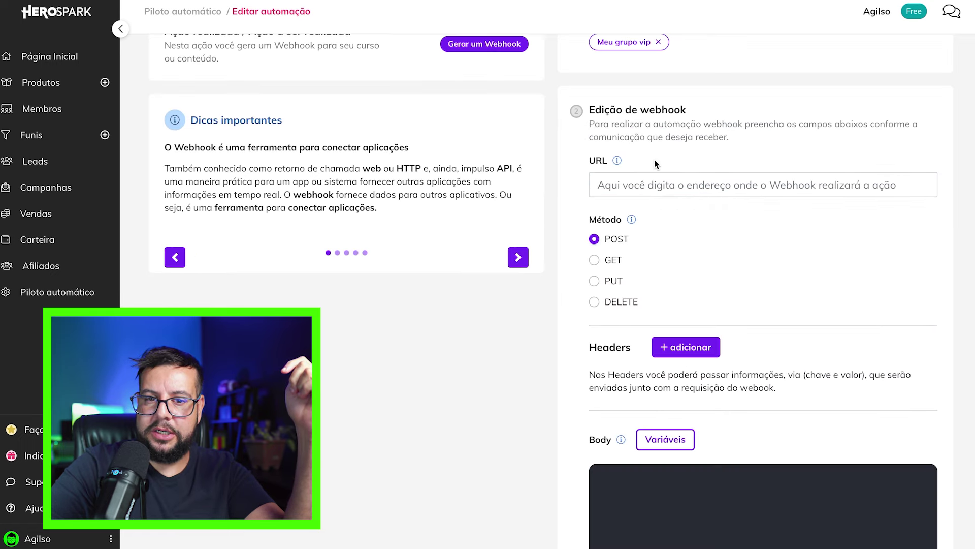
scroll(662, 127, down, 1)
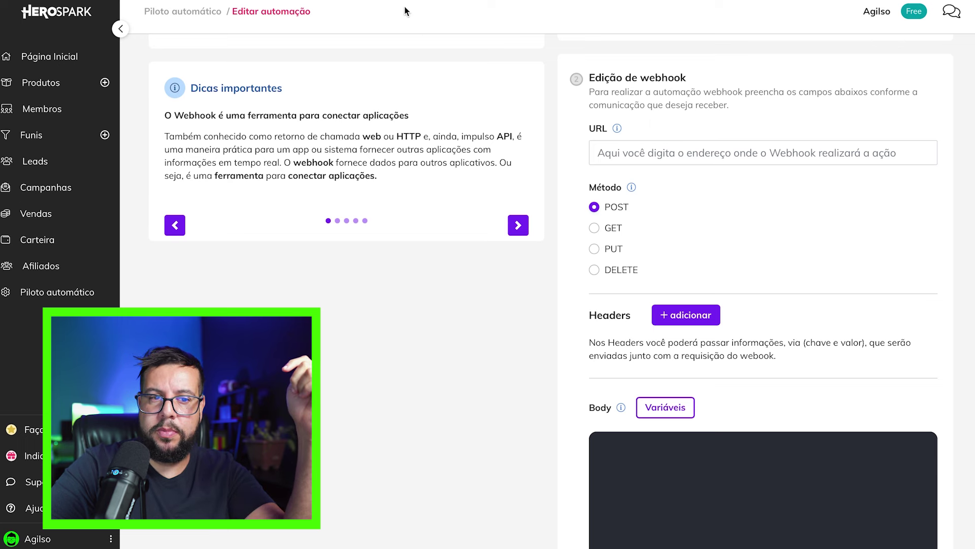
click(203, 2)
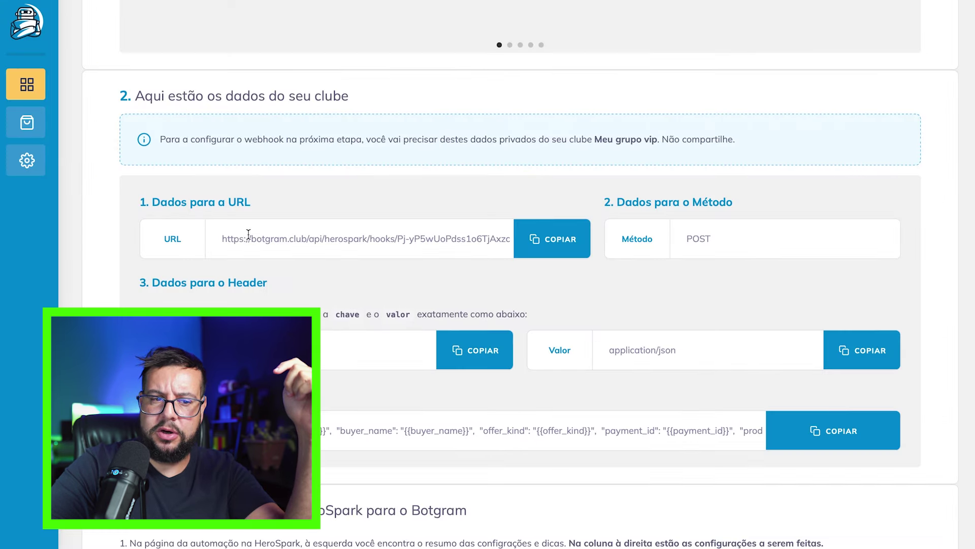
click(564, 2)
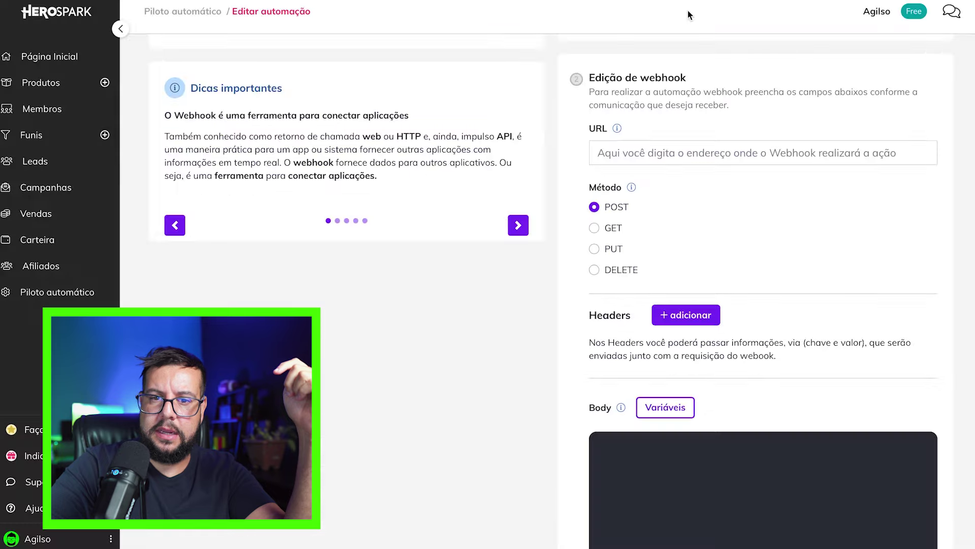
click(711, 155)
key(ctrl+v)
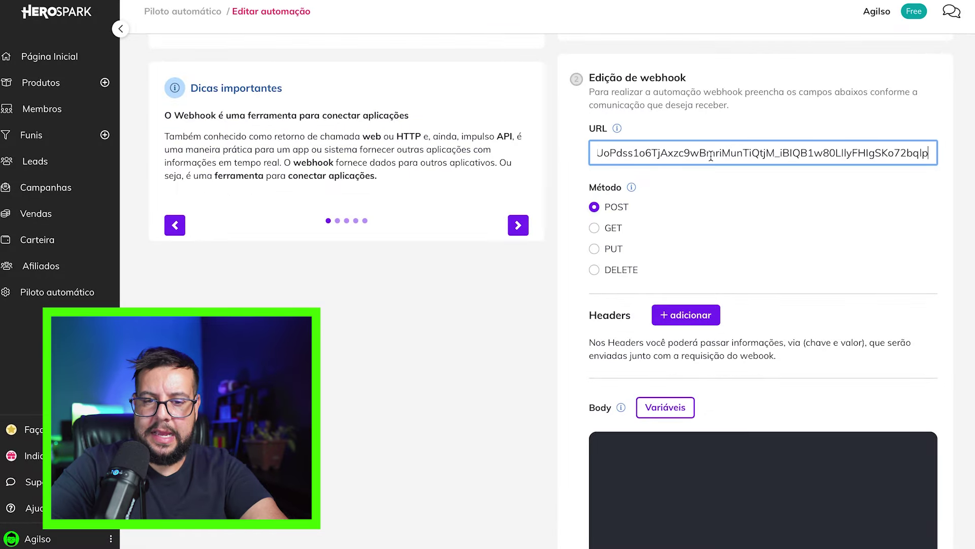
Step: Add a webhook header with key "Content-Type" and value "application/json", copying both from the club data in Botgram
scroll(650, 200, down, 1)
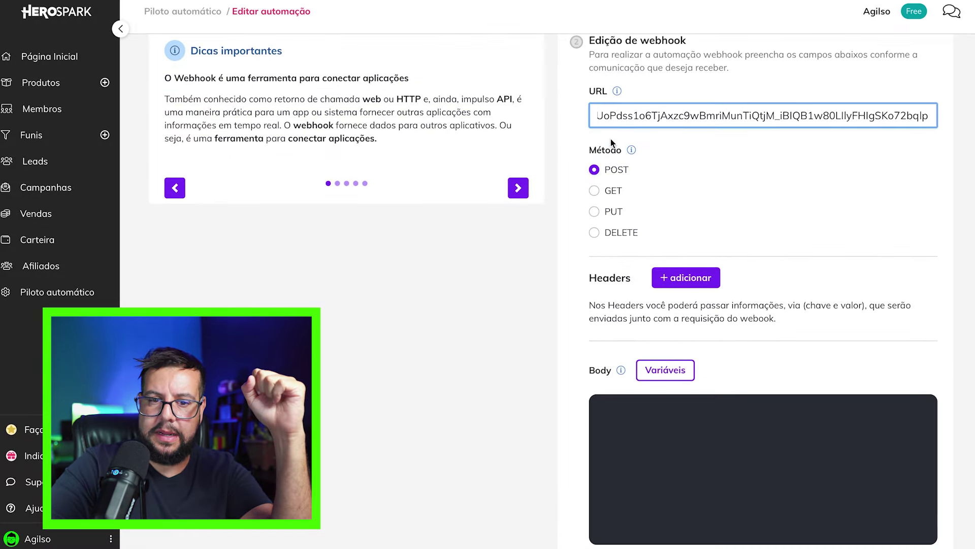
click(685, 277)
scroll(685, 253, down, 1)
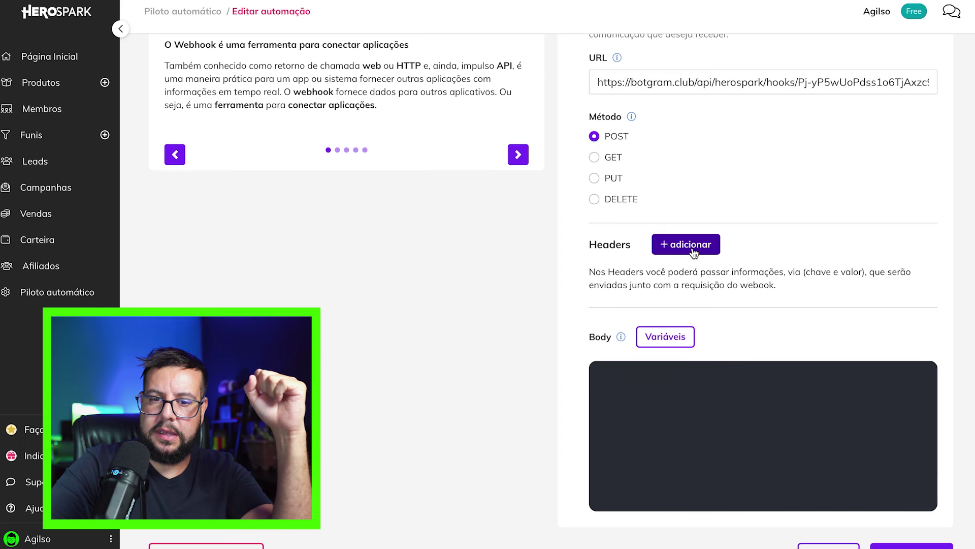
click(693, 247)
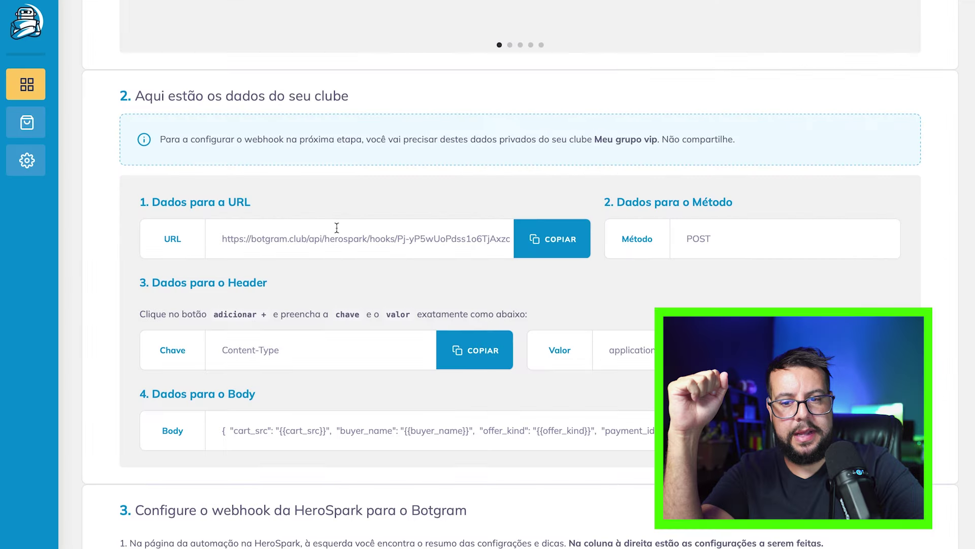
click(455, 350)
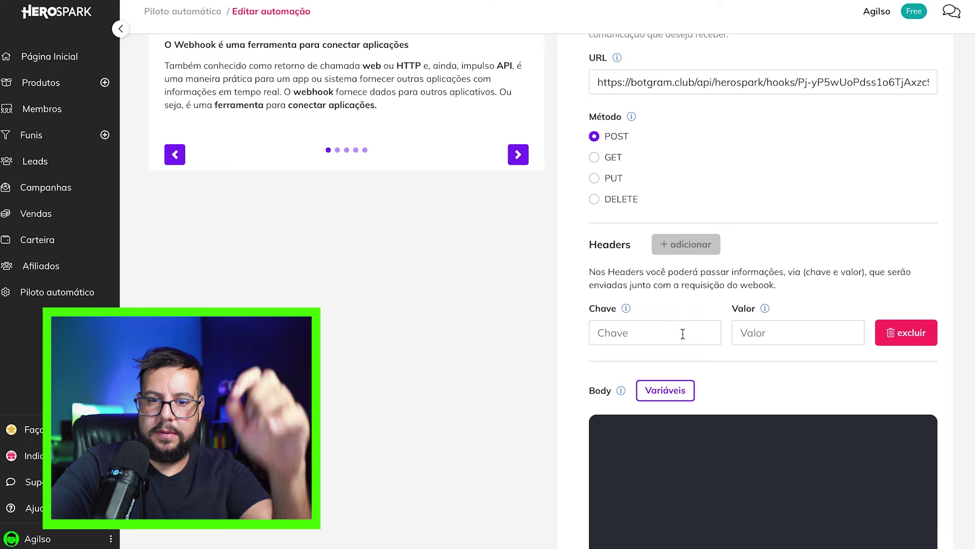
click(683, 335)
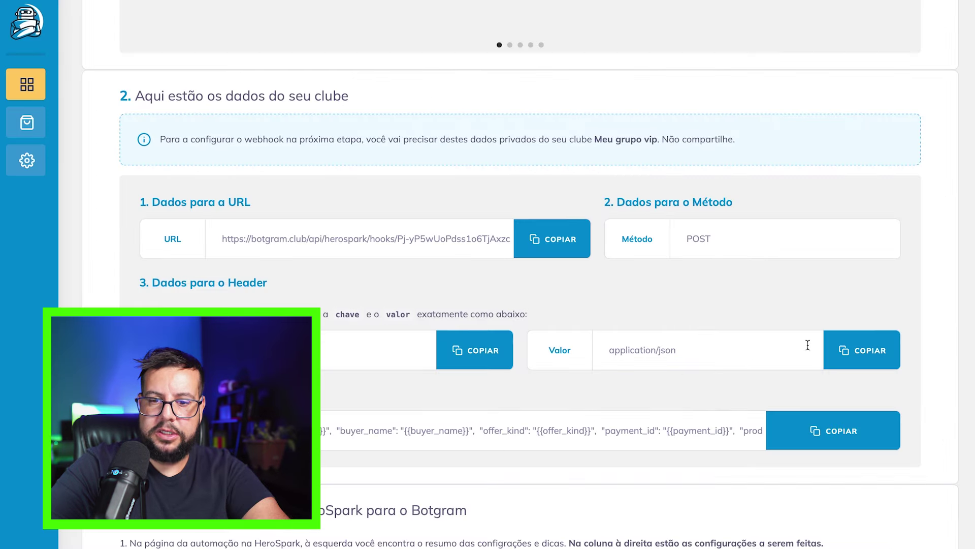
click(862, 350)
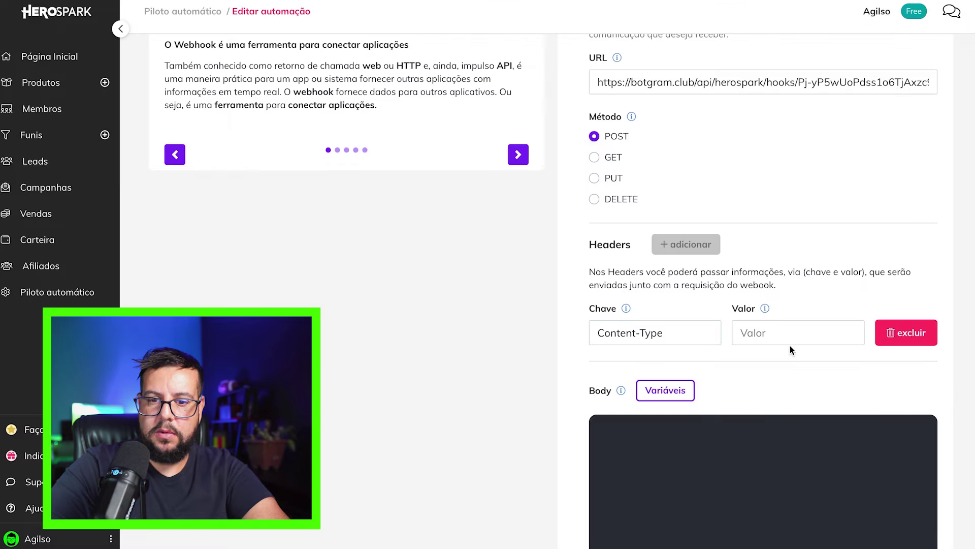
click(790, 342)
text(application/json)
Step: Copy the body JSON from the club data in Botgram and paste it into the webhook's Body in HeroSpark
scroll(642, 369, down, 2)
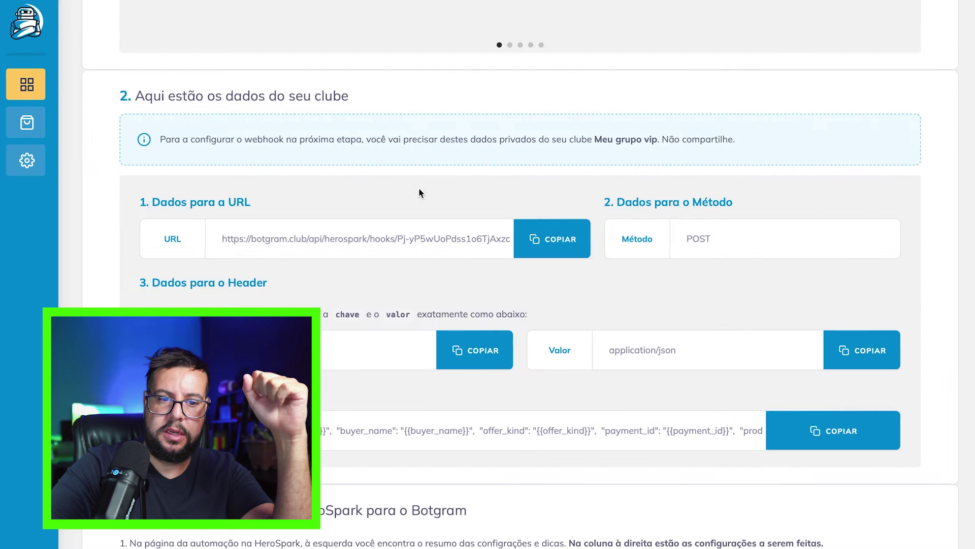
click(843, 435)
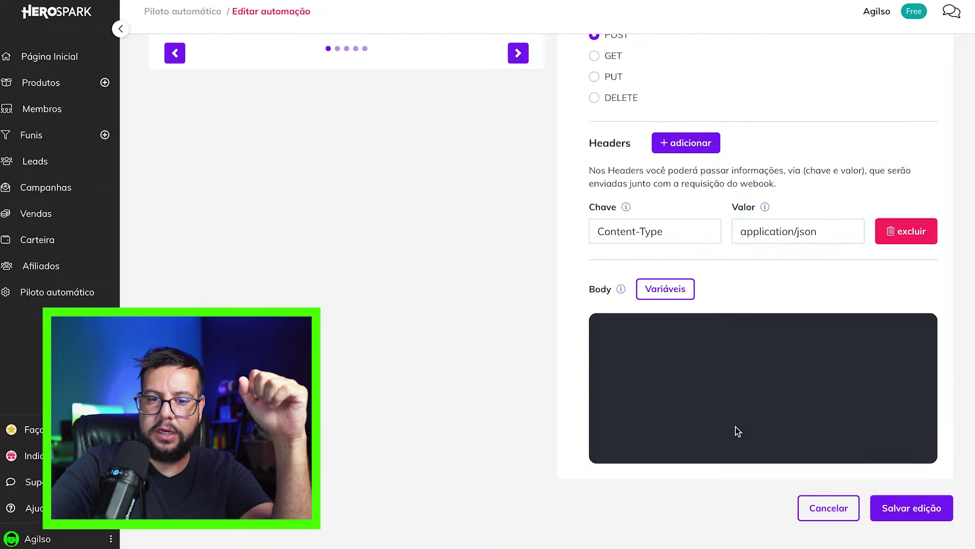
click(736, 426)
key(ctrl+v)
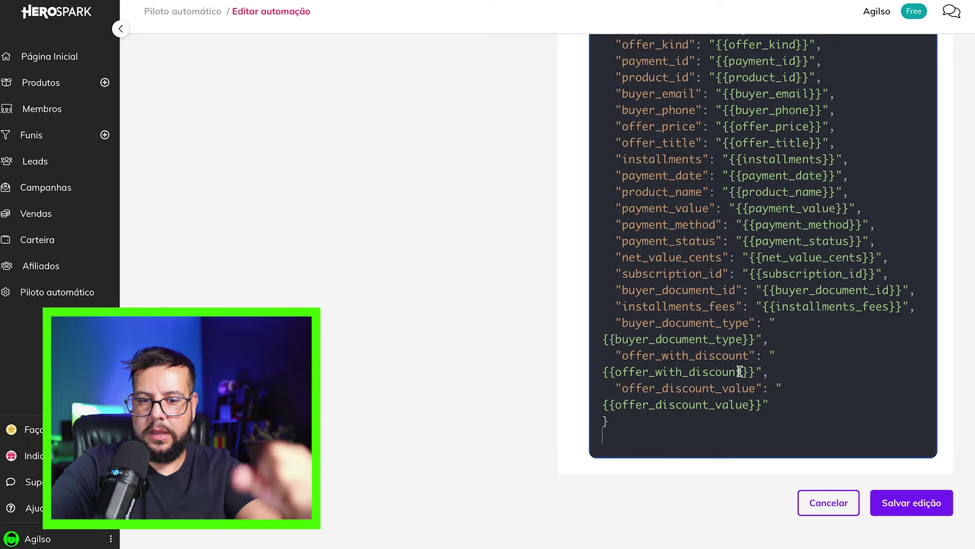
Step: Save the edited "Pagamento confirmado" webhook automation and activate it
click(936, 504)
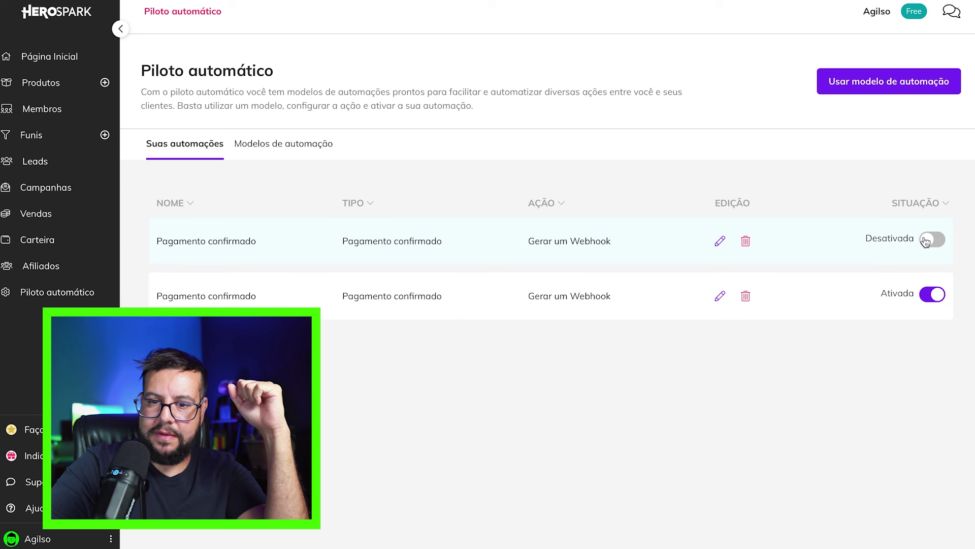
click(929, 240)
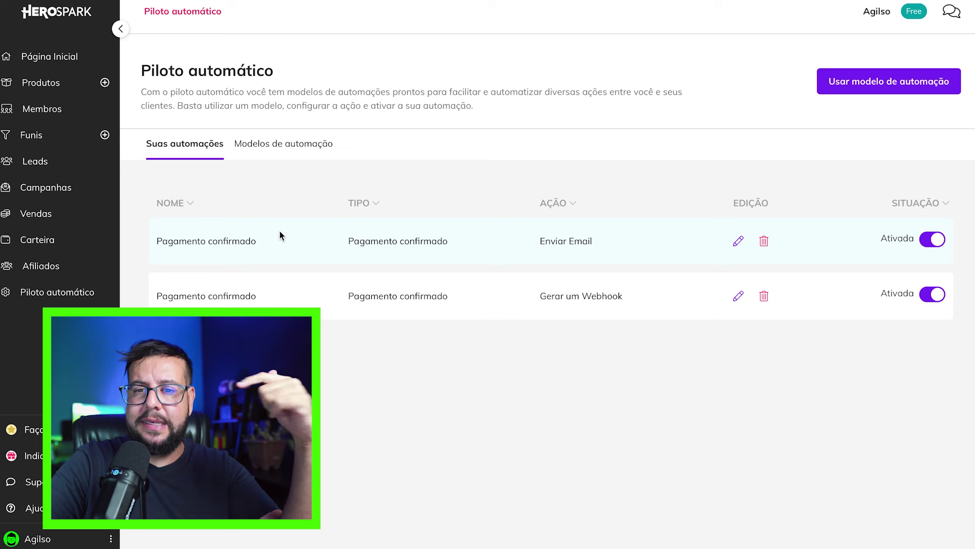
Step: Browse HeroSpark's available automation models and compare the upgrade plans on offer
click(857, 85)
scroll(714, 151, down, 8)
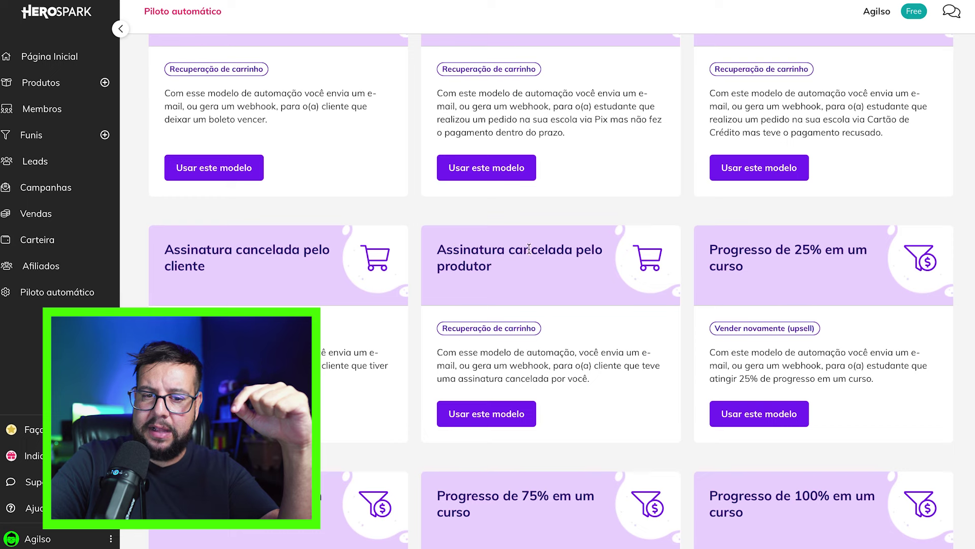
scroll(563, 256, down, 13)
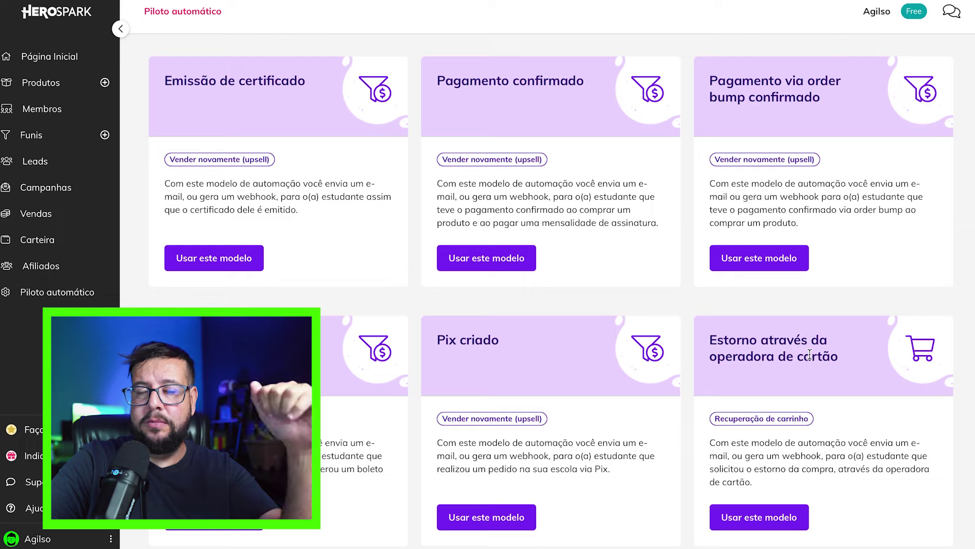
scroll(534, 251, up, 5)
scroll(533, 251, up, 2)
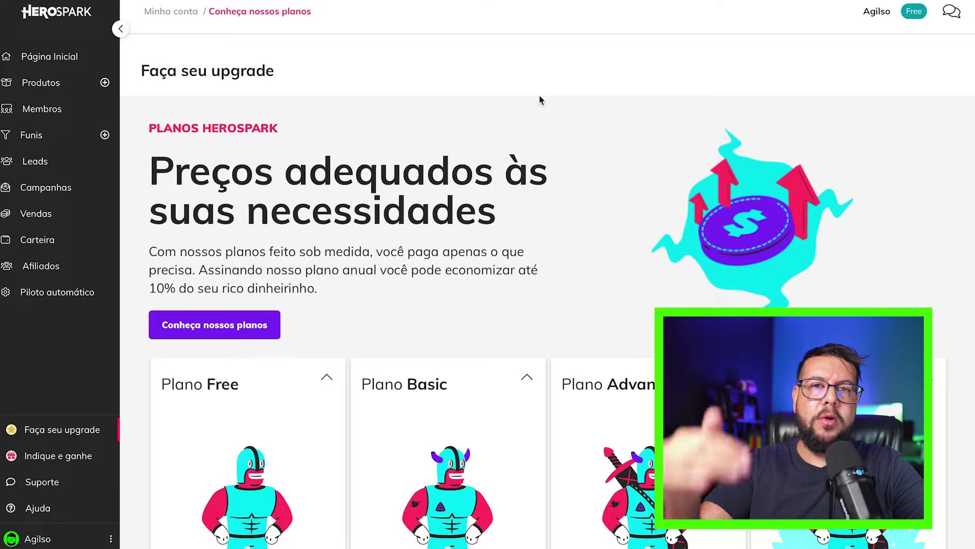
scroll(540, 100, down, 5)
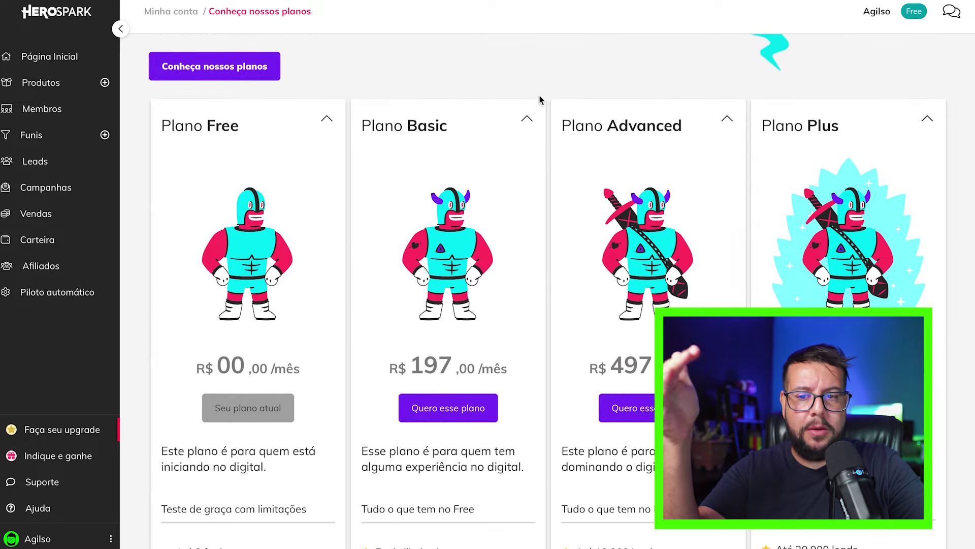
scroll(225, 369, down, 4)
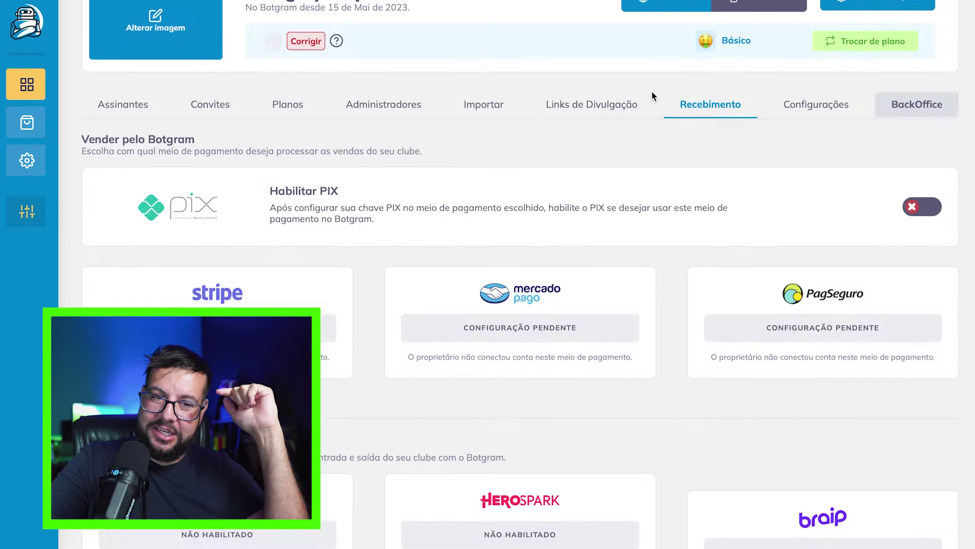
Step: Check the HeroSpark payment option of "Meu grupo vip" in Botgram and open the club's plan change page
scroll(652, 99, up, 2)
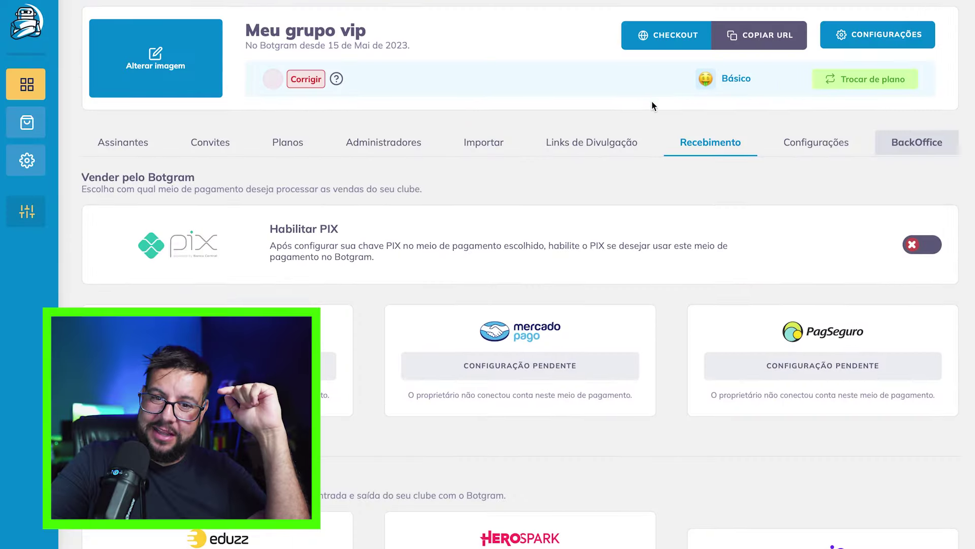
scroll(717, 151, down, 3)
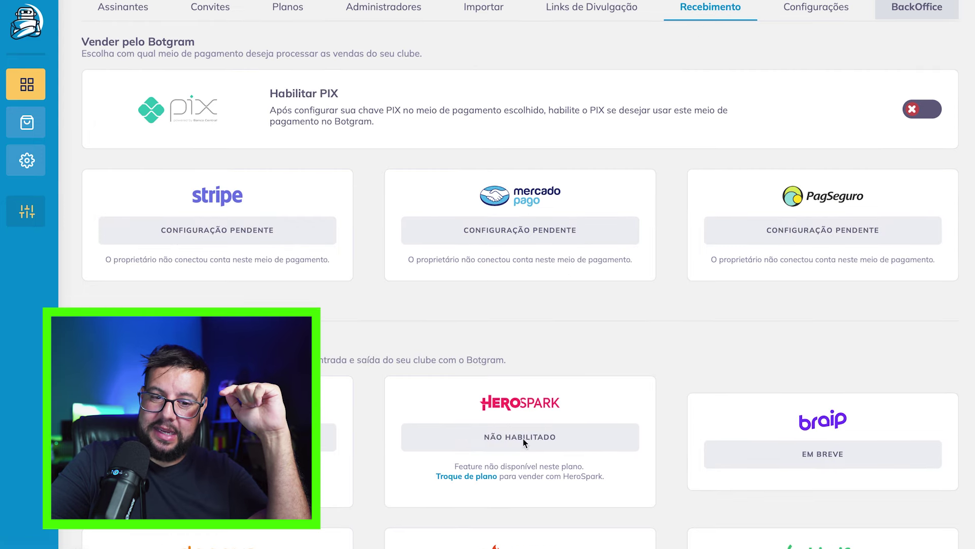
scroll(554, 461, down, 1)
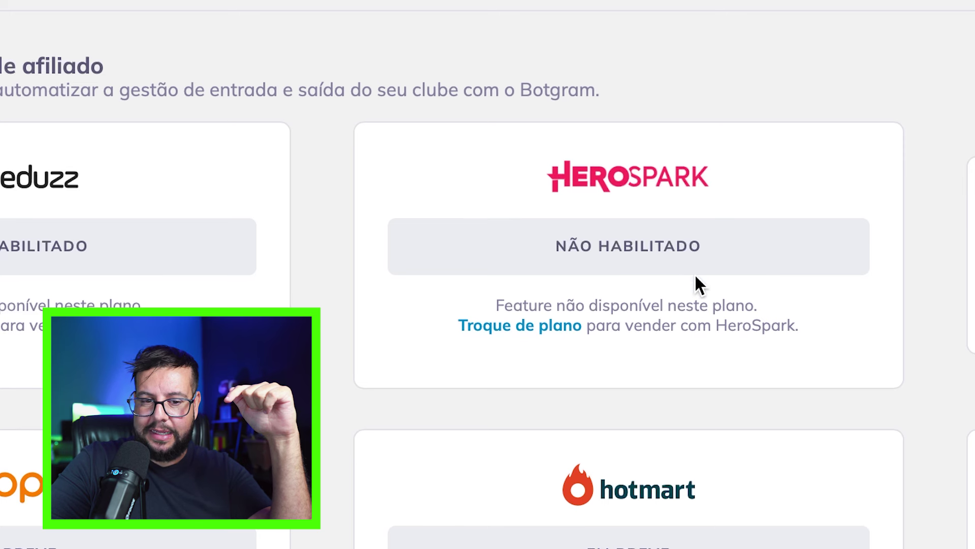
click(538, 331)
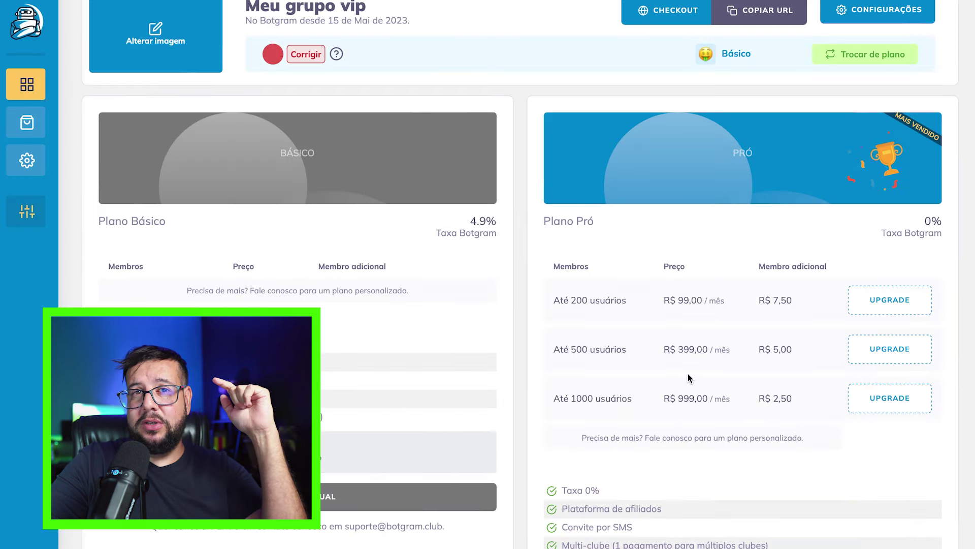